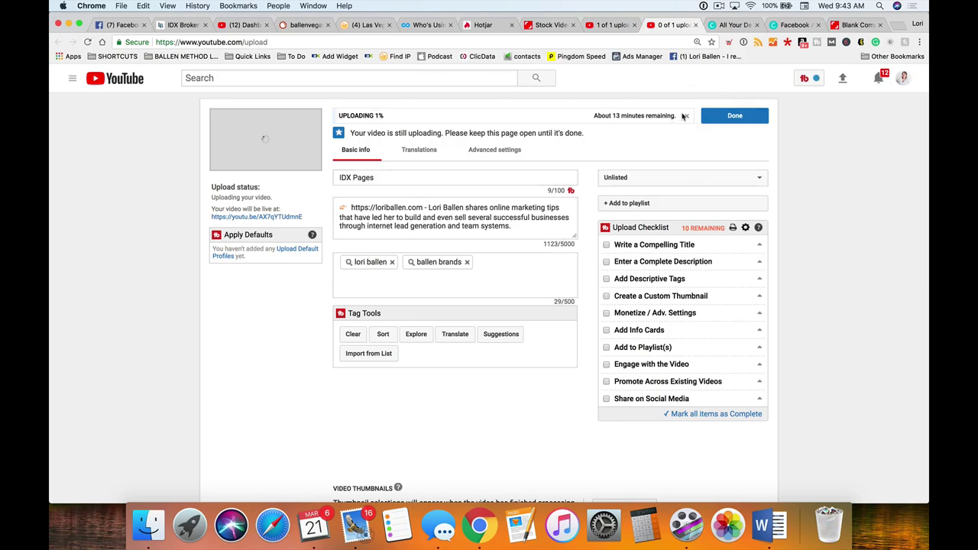
Cancel the IDX Pages video upload that is in progress
scroll(640, 257, "down", 5)
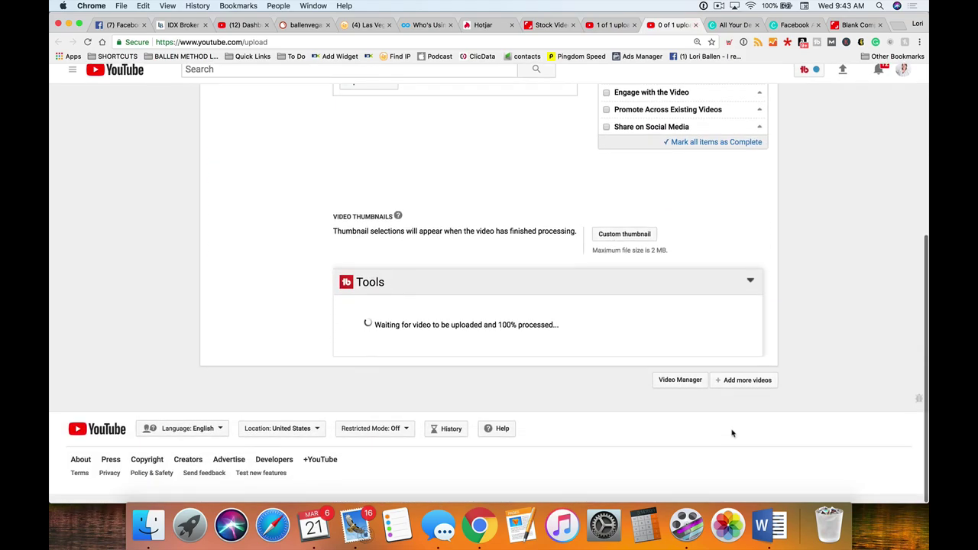
scroll(732, 433, "up", 5)
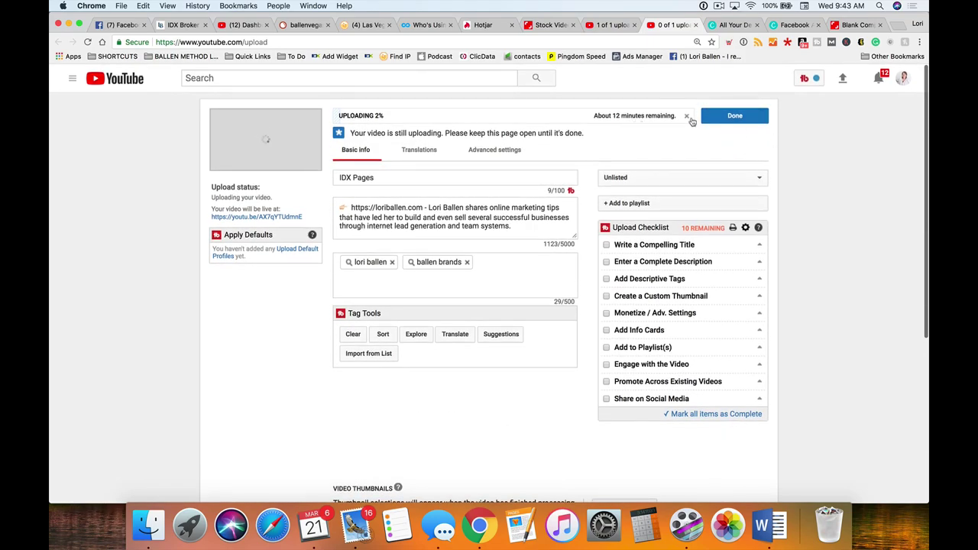
left_click(686, 116)
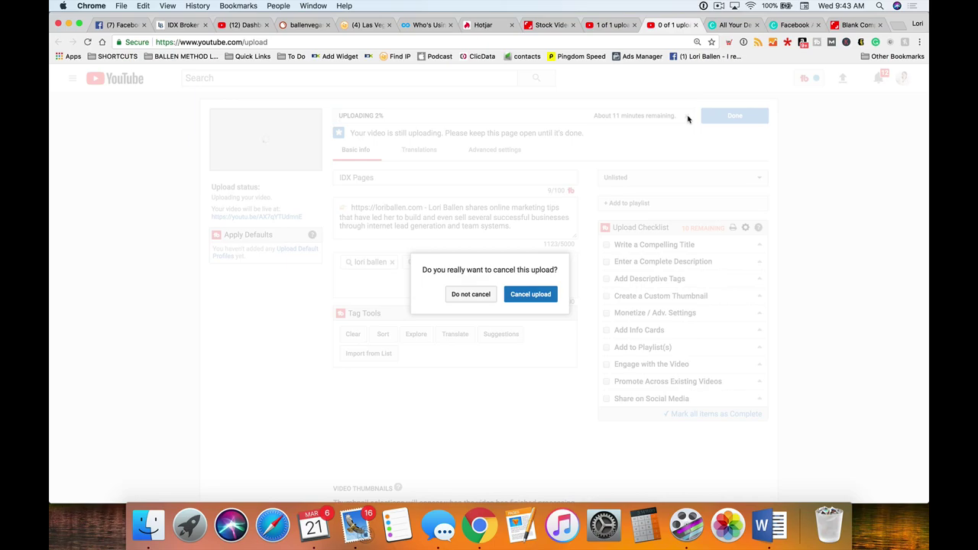
left_click(530, 295)
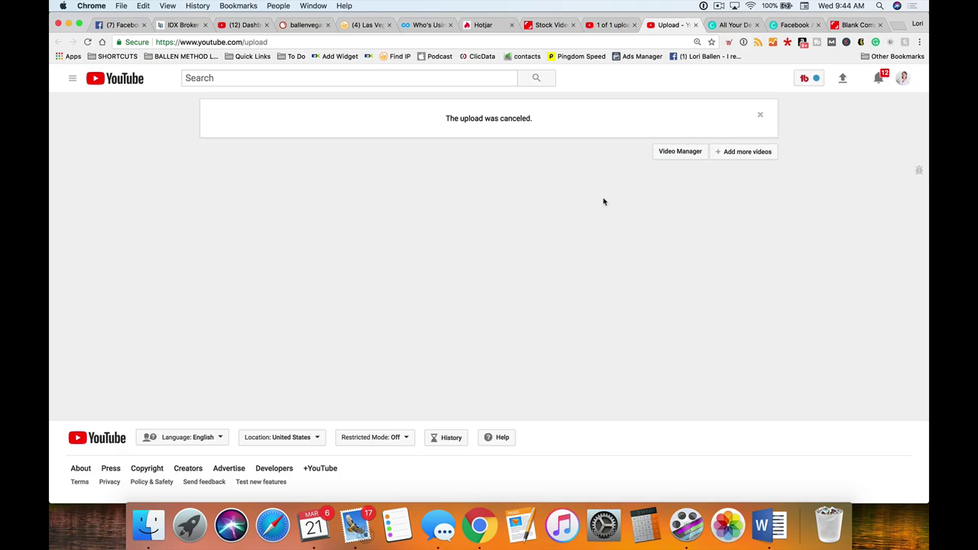
Open the account's own channel page and pause the featured video playing on it
left_click(71, 82)
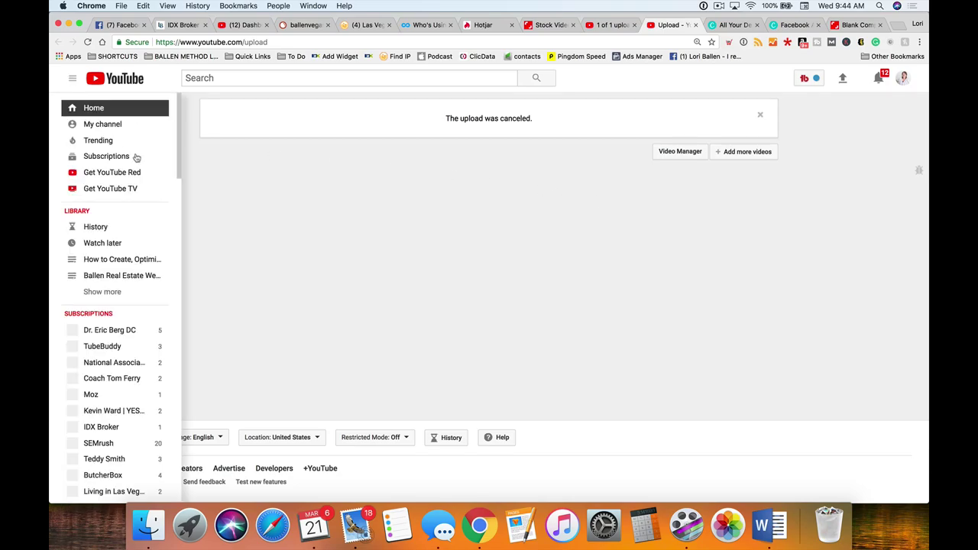
left_click(120, 126)
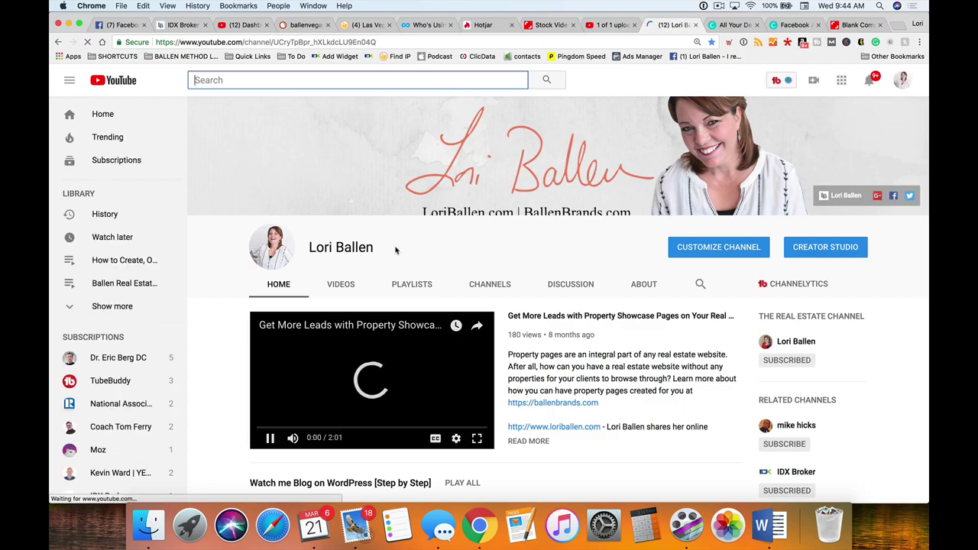
left_click(268, 440)
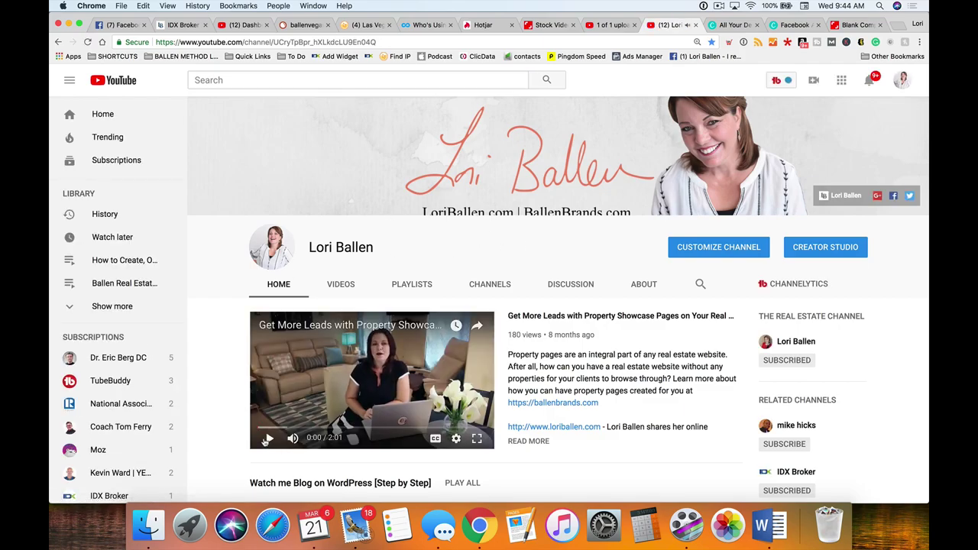
Go to Creator Studio and open the channel's upload defaults
scroll(267, 139, "up", 1)
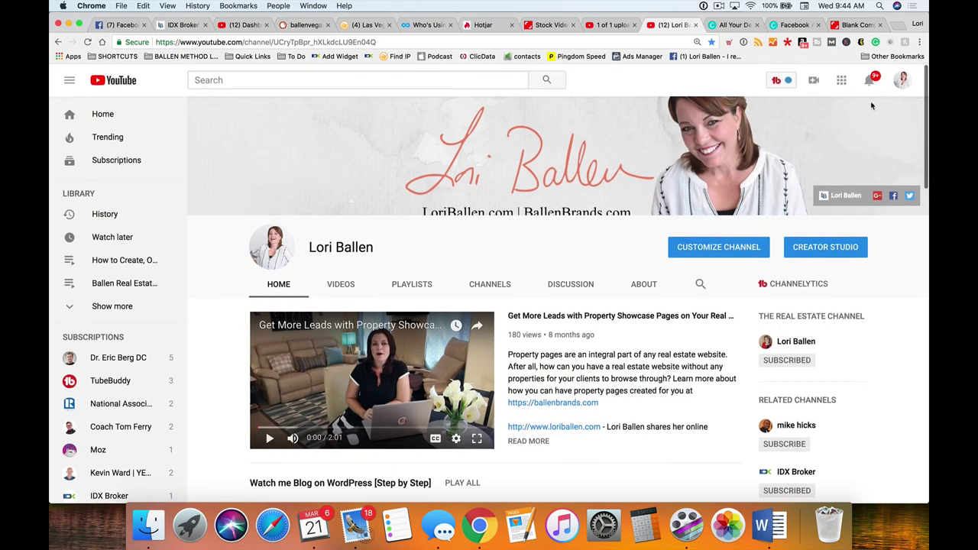
left_click(898, 82)
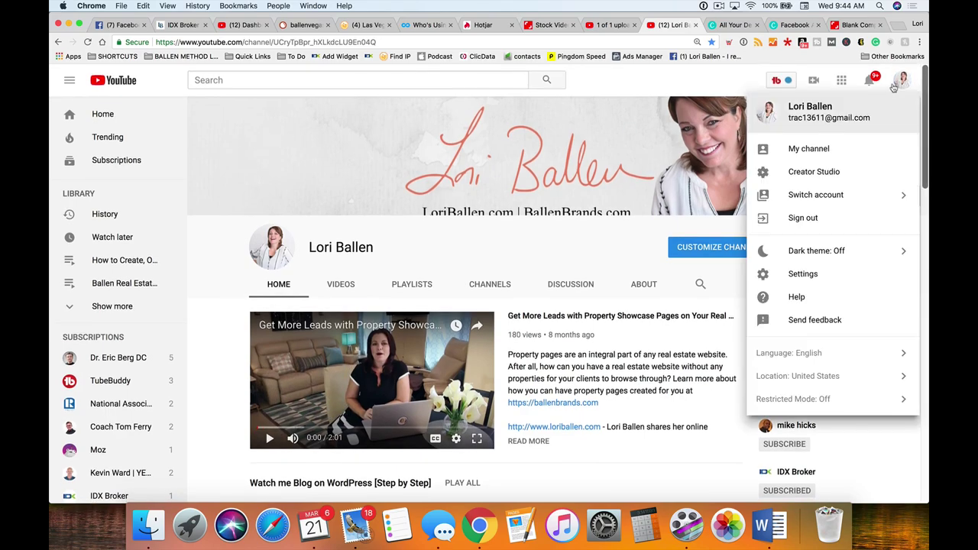
left_click(824, 176)
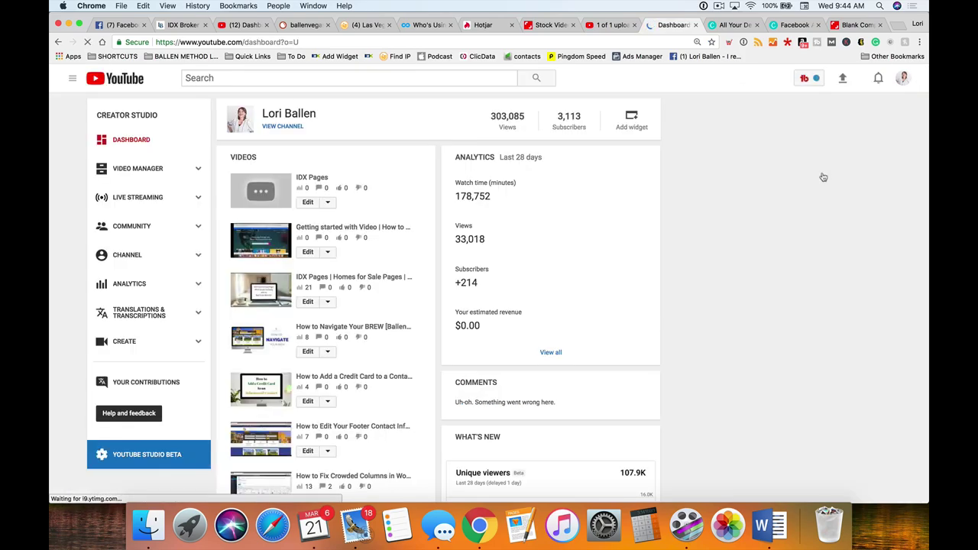
left_click(130, 260)
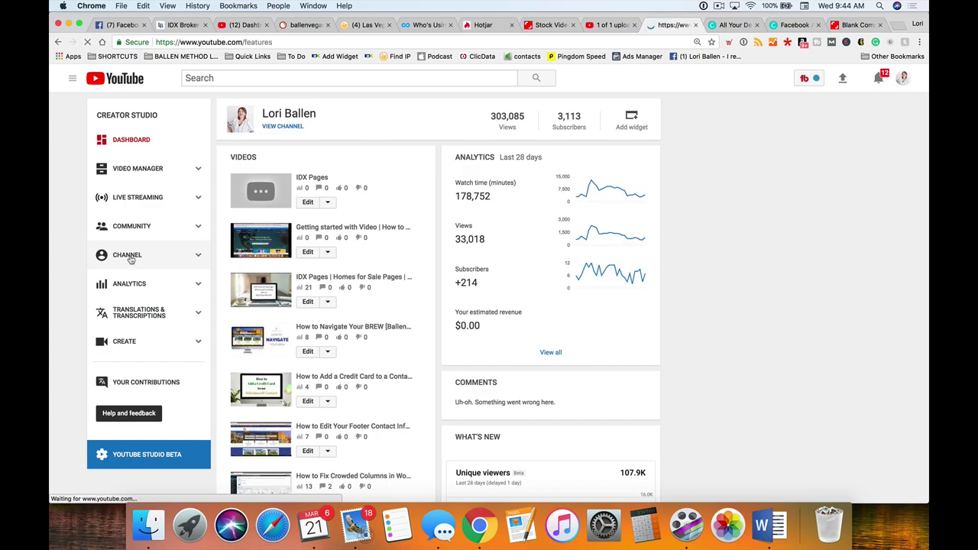
left_click(135, 304)
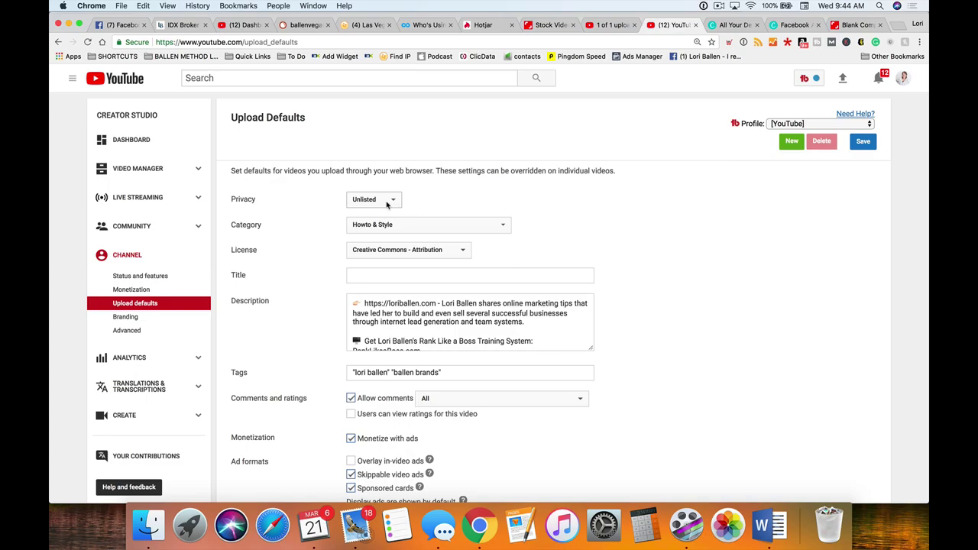
Review the default privacy and category choices, keeping Unlisted and Howto & Style
left_click(356, 200)
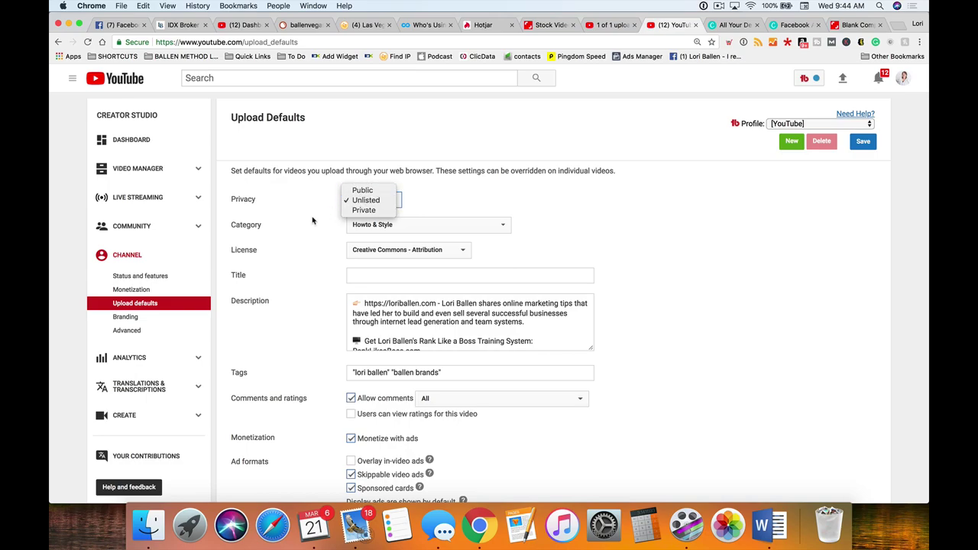
left_click(312, 221)
scroll(379, 200, "down", 2)
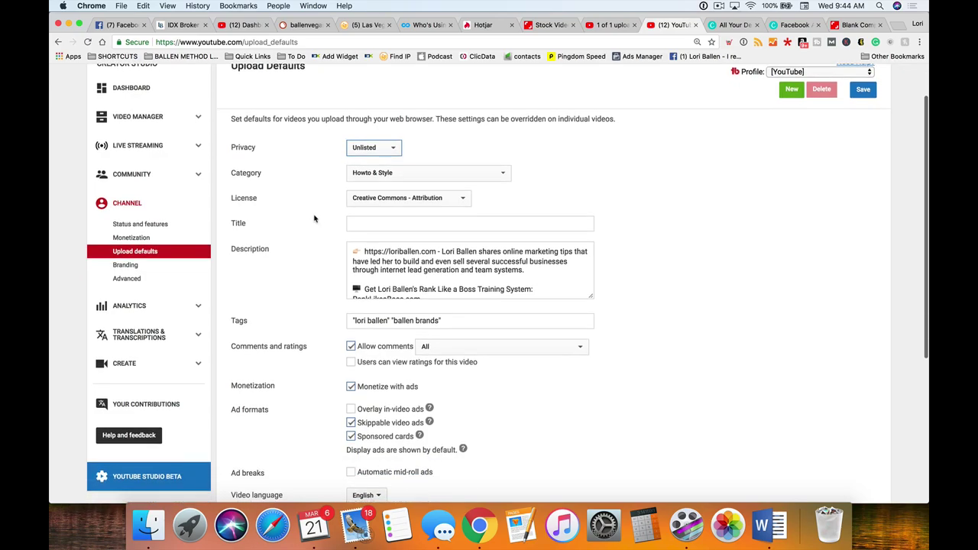
left_click(405, 173)
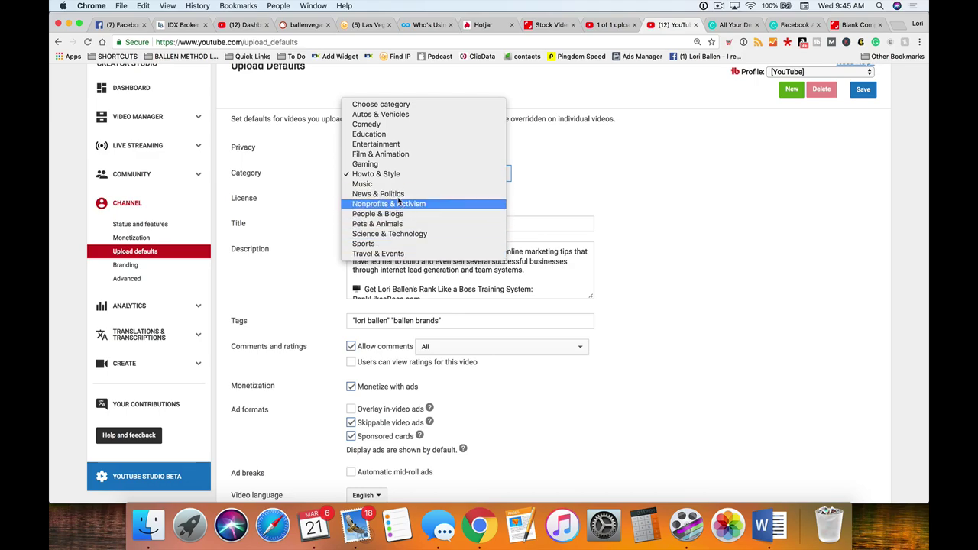
left_click(386, 174)
scroll(310, 190, "down", 2)
scroll(306, 191, "up", 2)
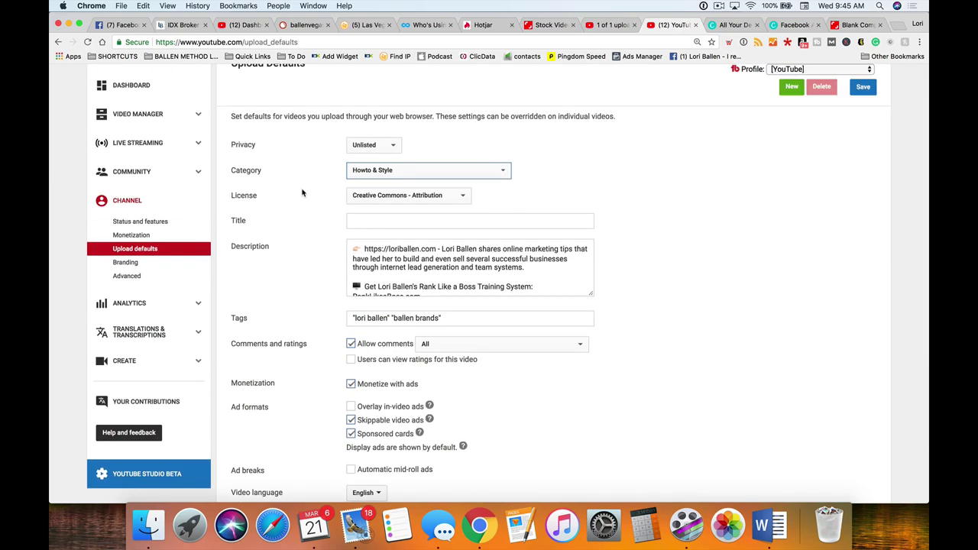
scroll(301, 191, "down", 1)
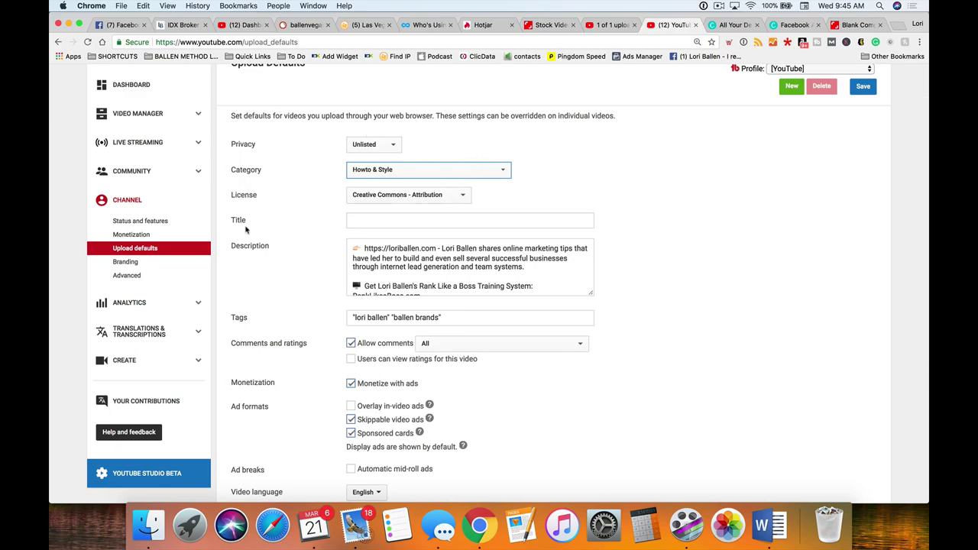
Set the default video title to "| 2018"
left_click(390, 221)
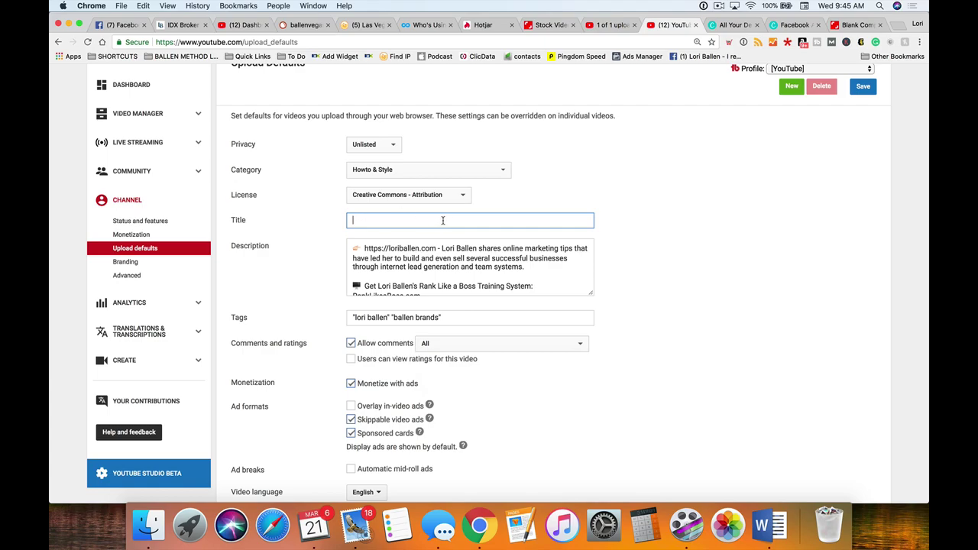
type("(")
type(" 2018")
key("super+Left")
Expand the default description to examine its promotional and affiliate link paragraphs, and look at the default tags
scroll(447, 229, "down", 1)
scroll(447, 229, "down", 2)
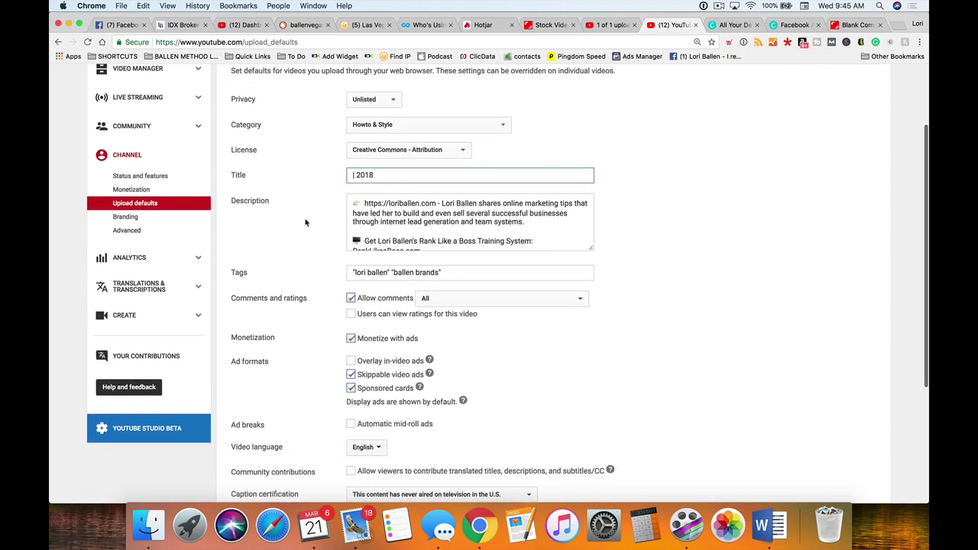
left_click(473, 210)
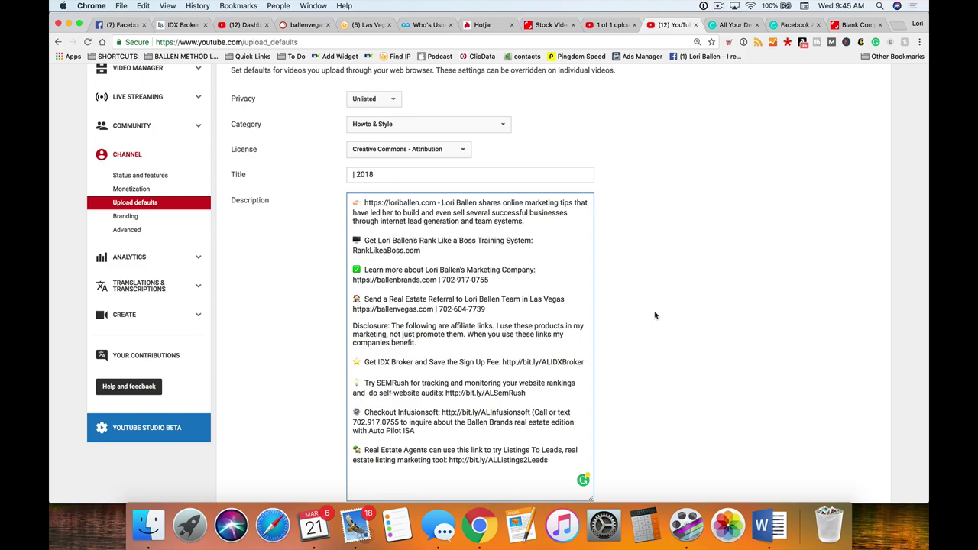
left_click_drag(541, 222, 318, 207)
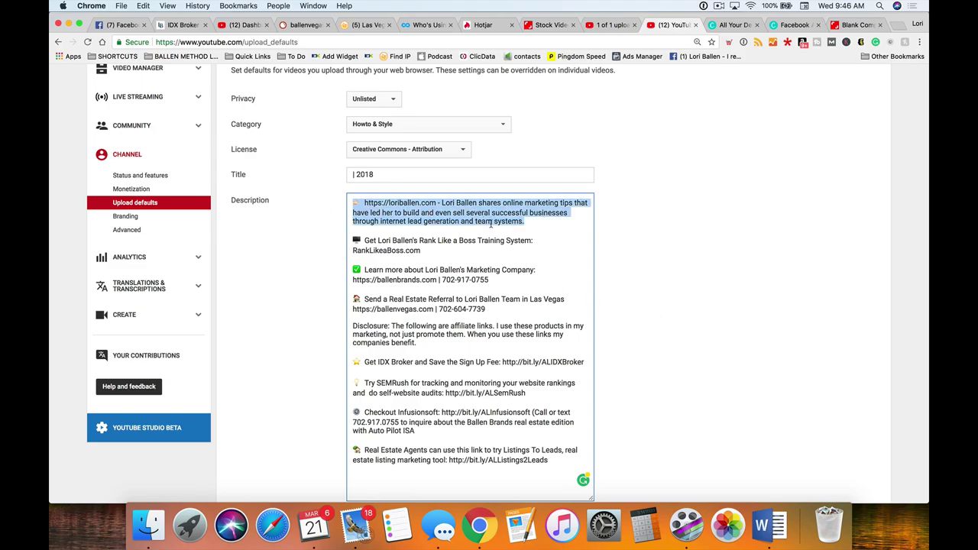
left_click_drag(432, 251, 339, 243)
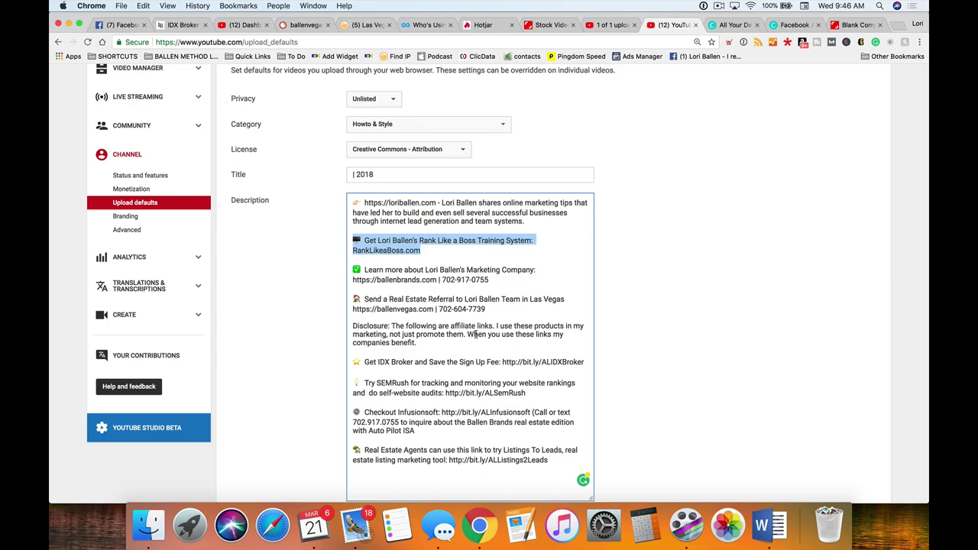
scroll(687, 338, "down", 1)
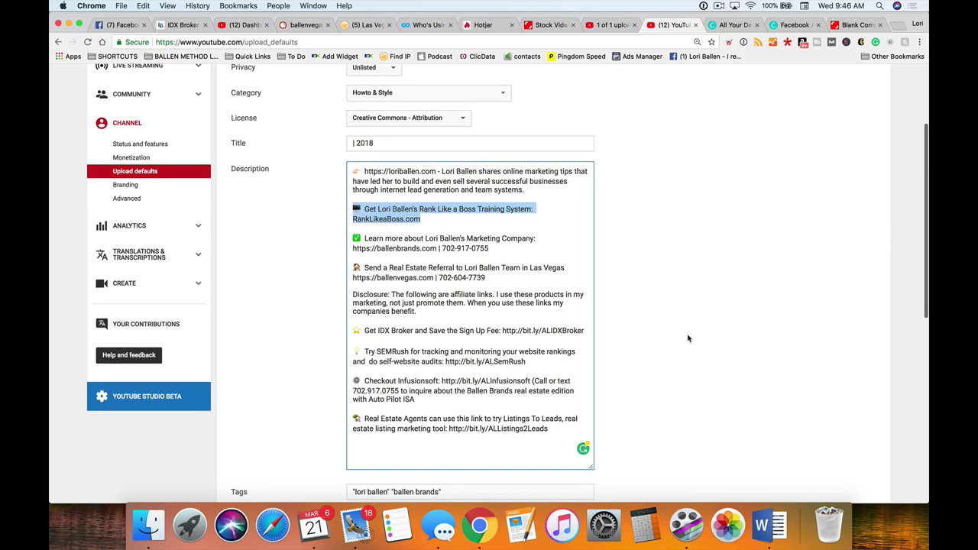
scroll(688, 339, "down", 6)
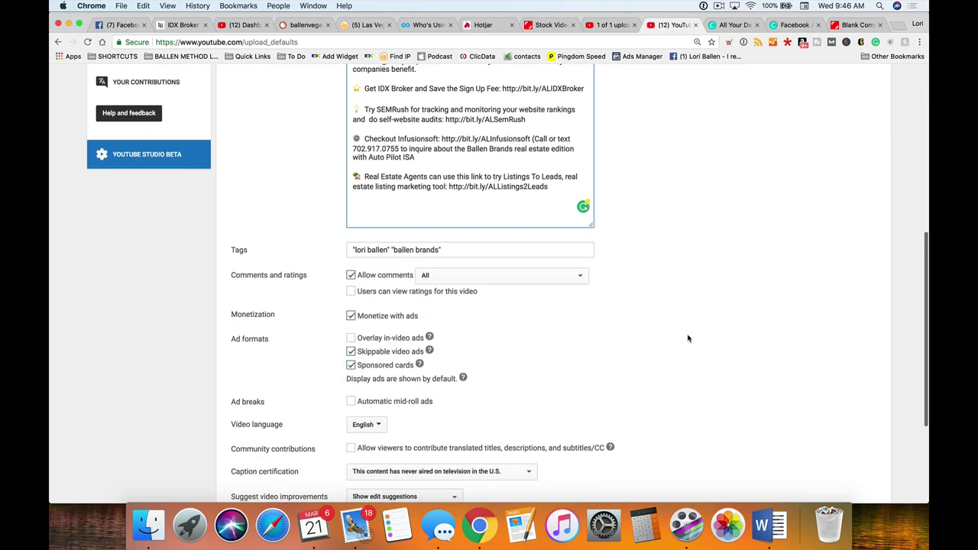
scroll(688, 338, "down", 2)
left_click(454, 180)
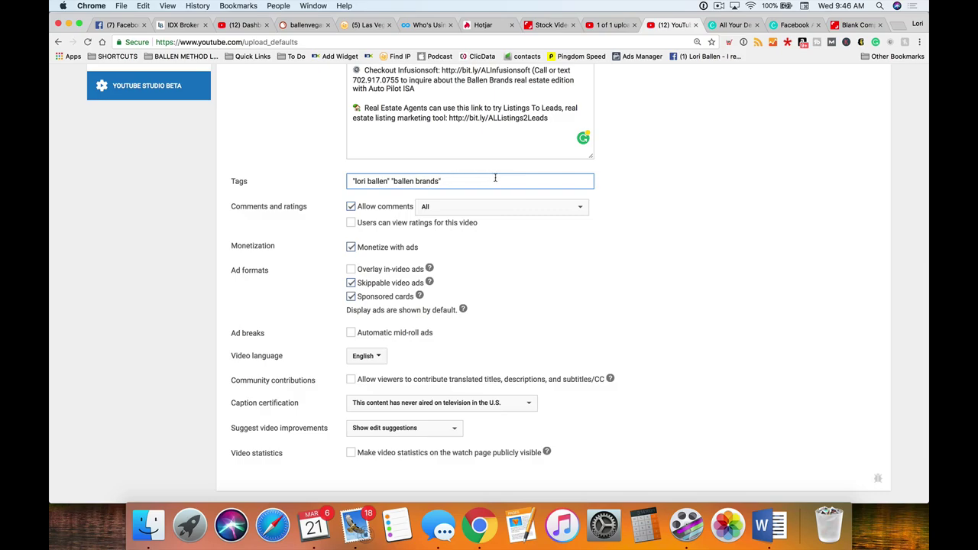
Turn off Monetize with ads, Skippable video ads and Sponsored cards in the upload defaults
scroll(497, 179, "down", 2)
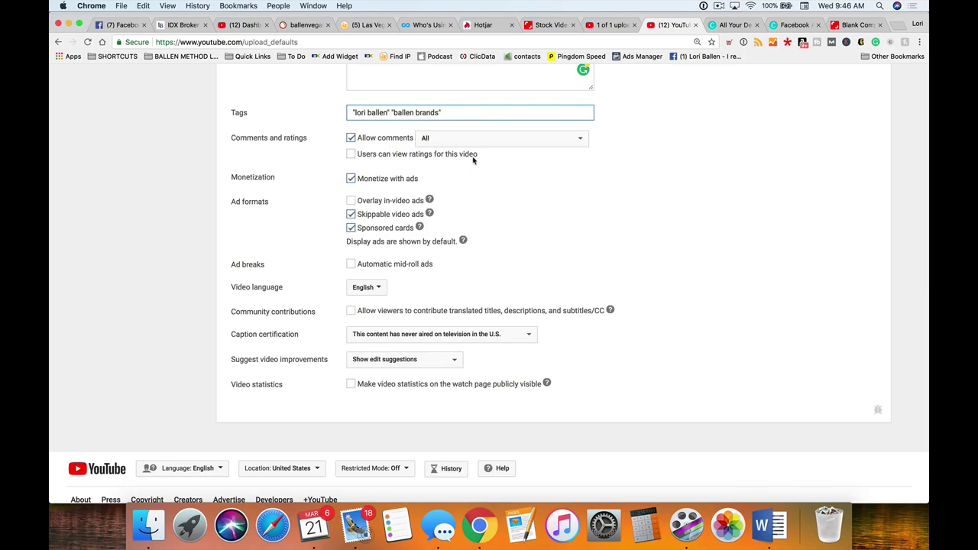
left_click(351, 180)
left_click(351, 180)
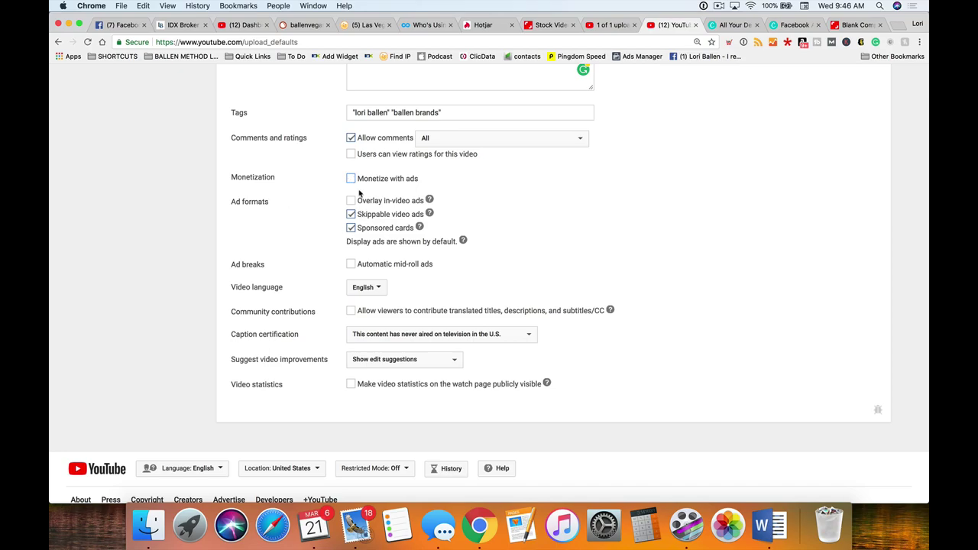
left_click(350, 215)
left_click(350, 227)
Keep English as video language and Show edit suggestions for video improvements, and save the upload defaults
scroll(330, 260, "down", 1)
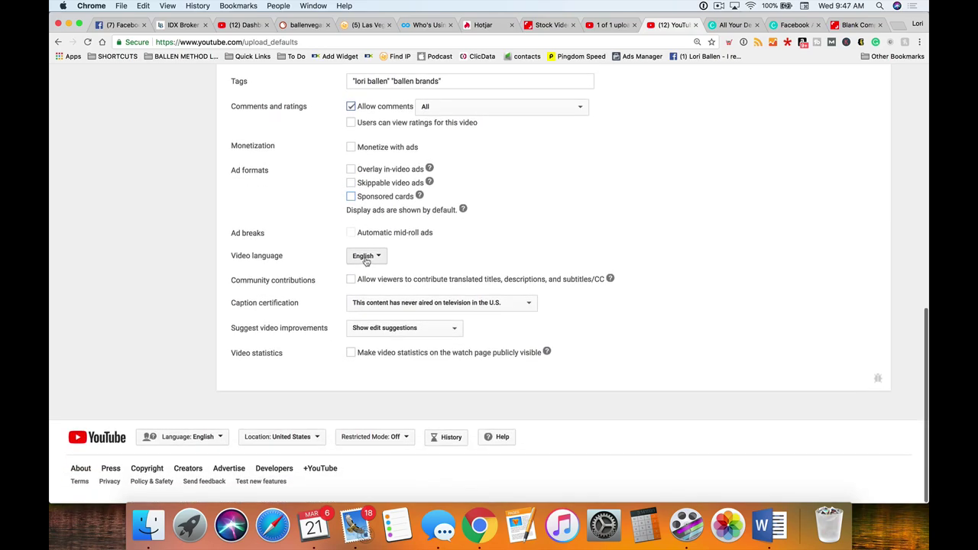
left_click(364, 256)
left_click(365, 260)
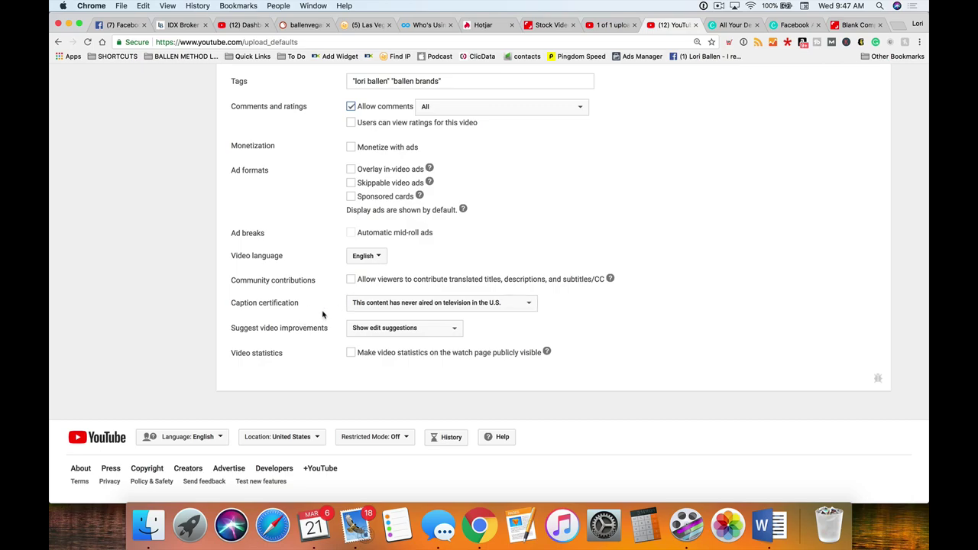
left_click(370, 331)
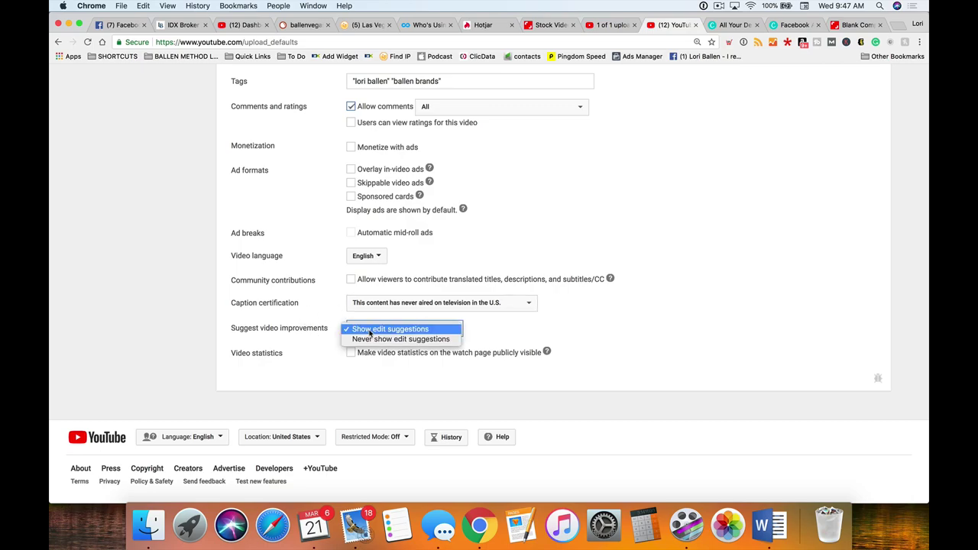
left_click(369, 331)
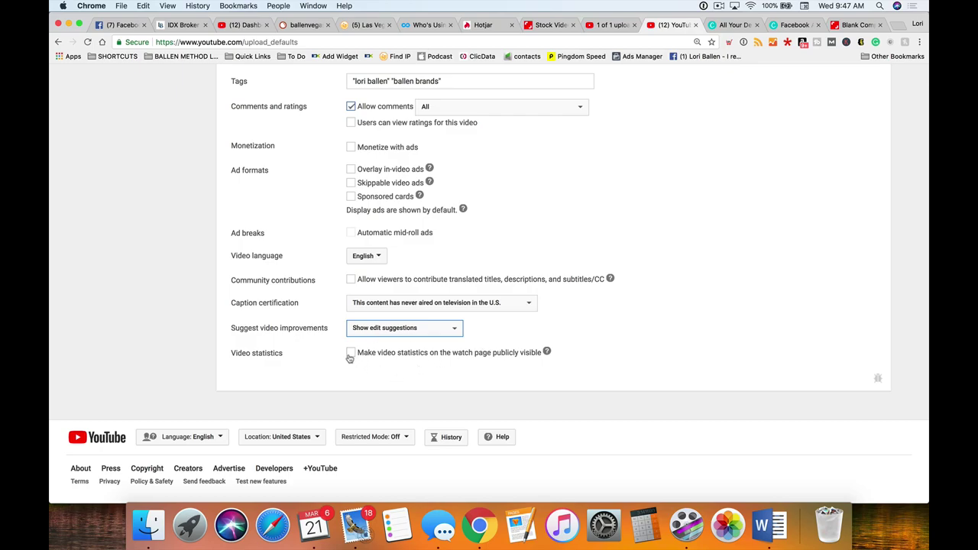
scroll(676, 328, "up", 15)
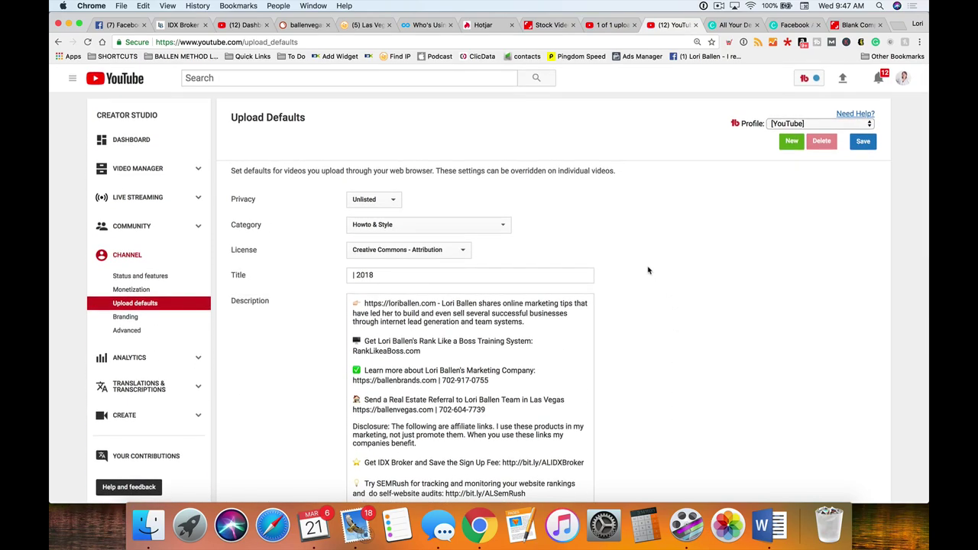
left_click(868, 144)
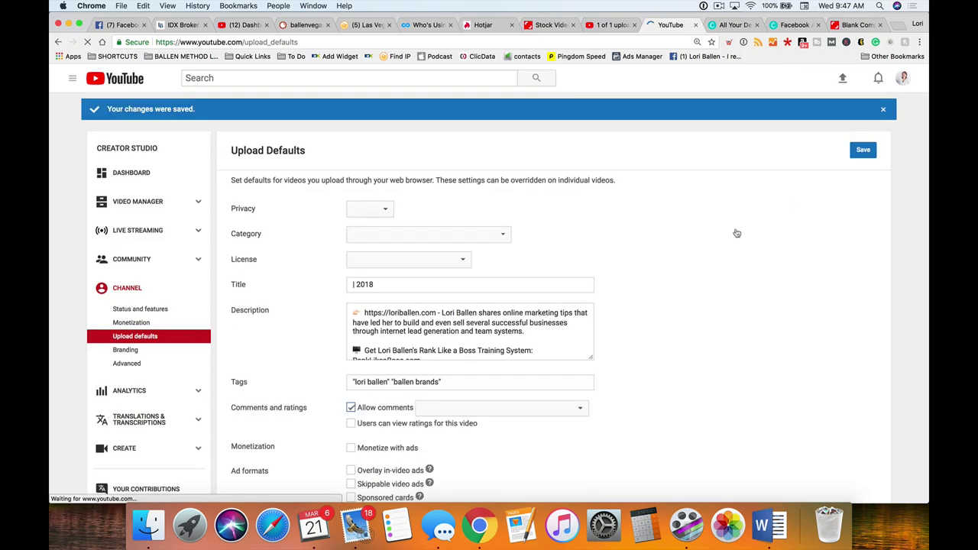
In the channel's branding settings, try the Entire video display time for the watermark, return it to Custom start time and update
left_click(122, 350)
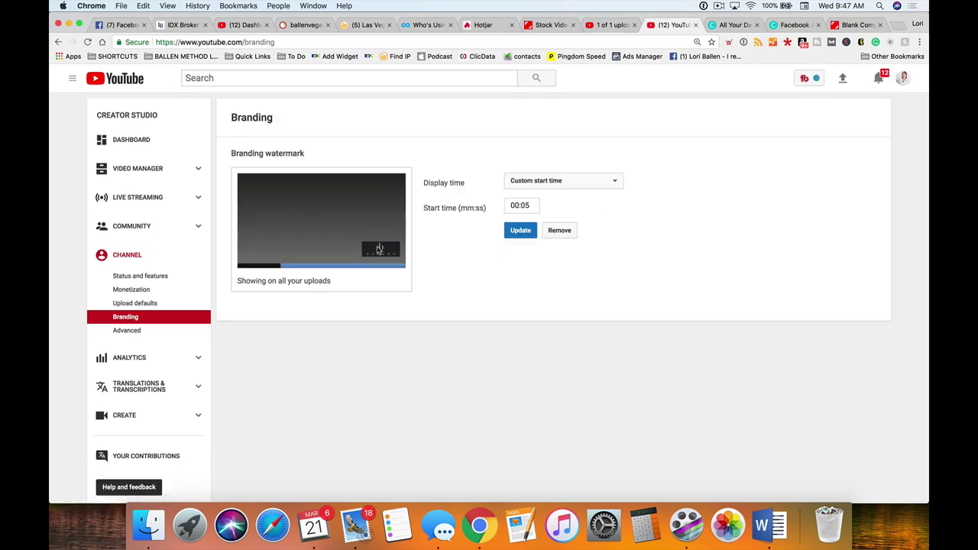
left_click(563, 180)
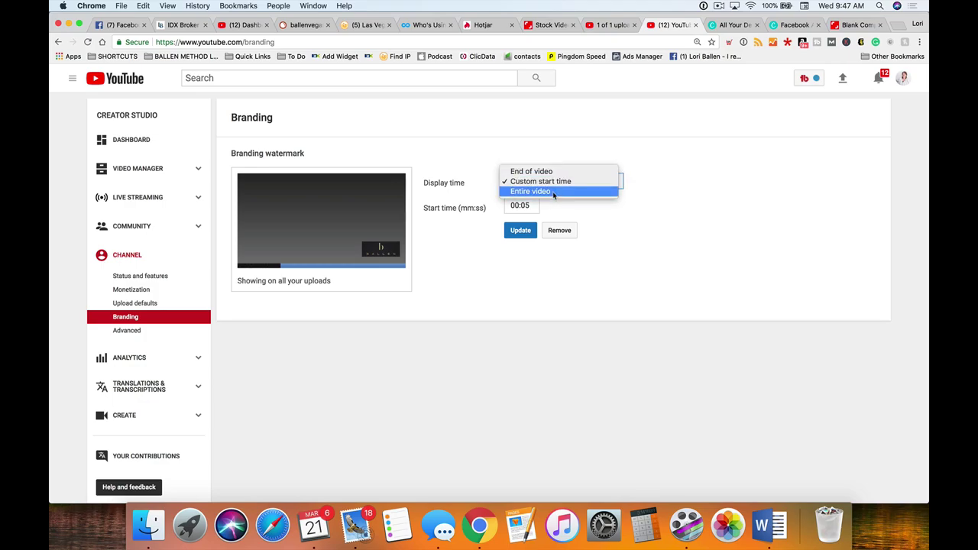
left_click(554, 192)
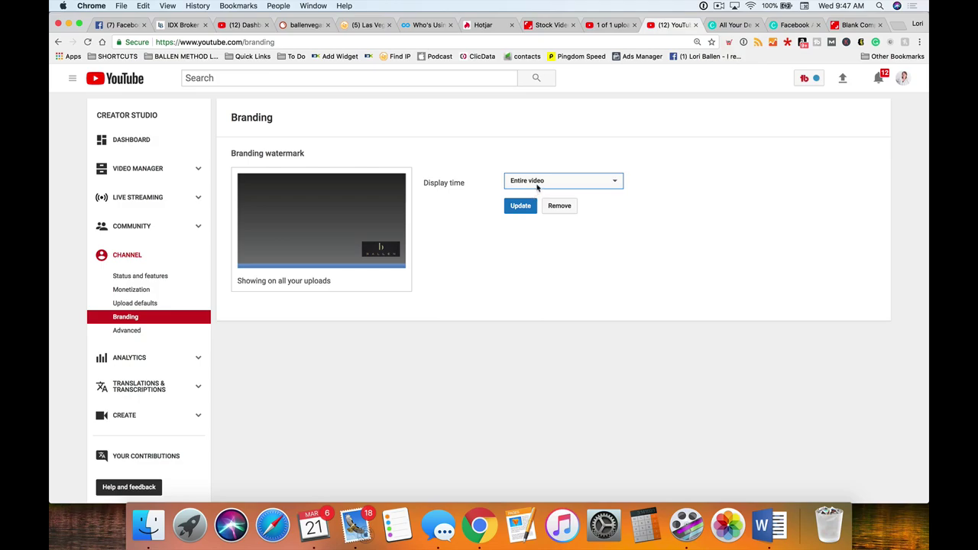
left_click(544, 189)
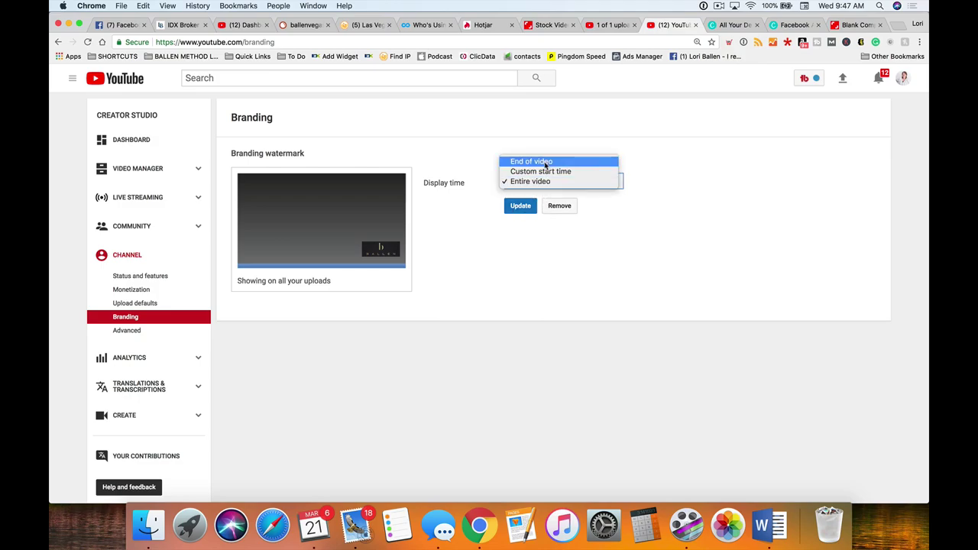
left_click(546, 173)
left_click(521, 232)
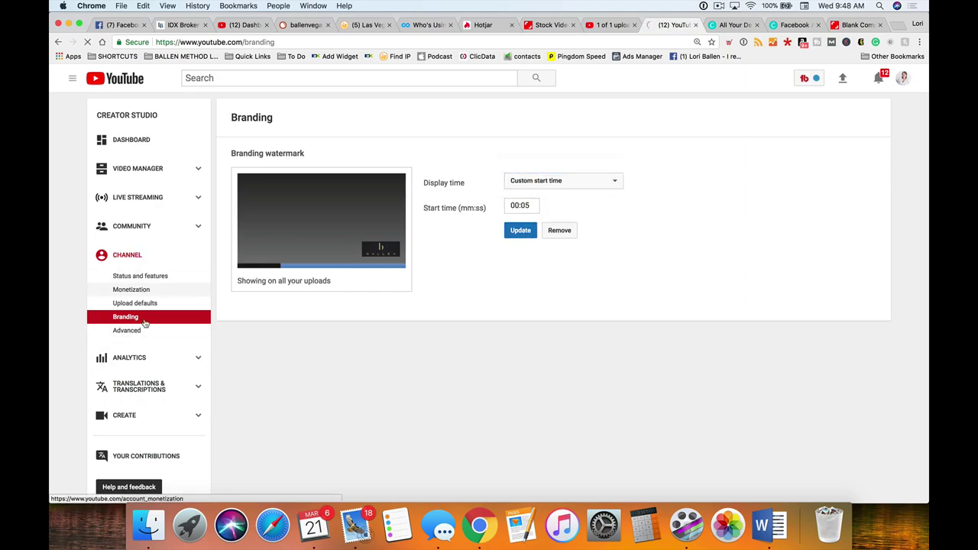
Examine the channel's advanced settings: keywords, advertisements, AdWords account linking, associated website, recommendations and subscriber counts
left_click(127, 364)
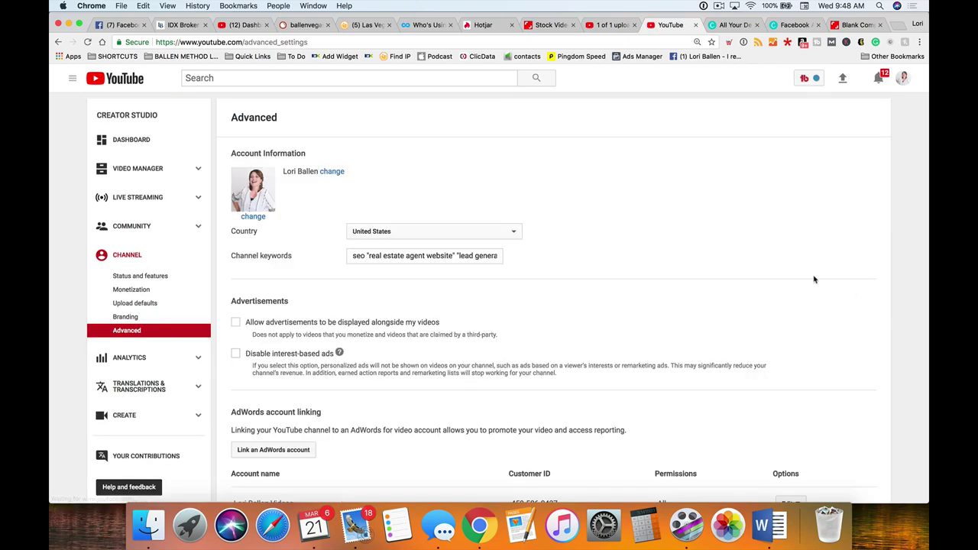
scroll(624, 264, "down", 1)
scroll(625, 264, "down", 1)
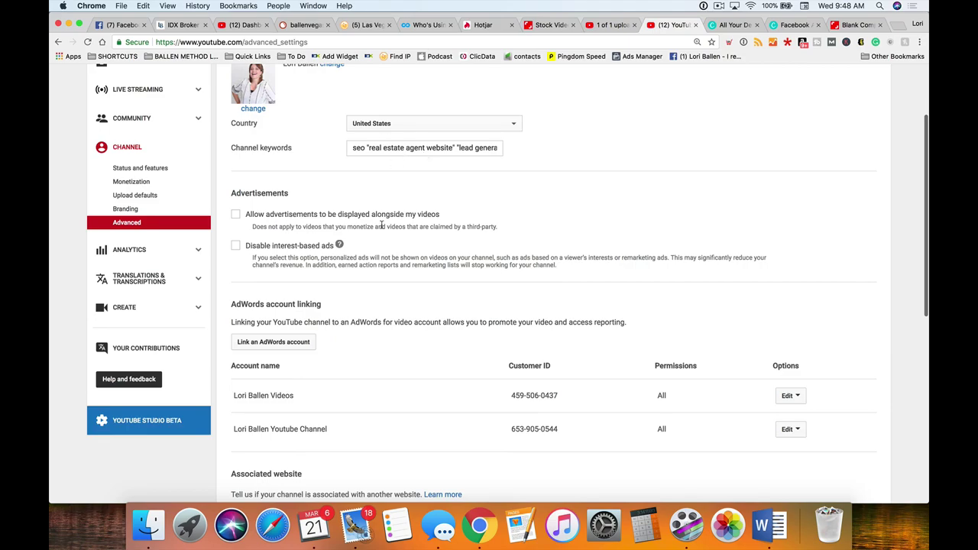
scroll(480, 235, "down", 1)
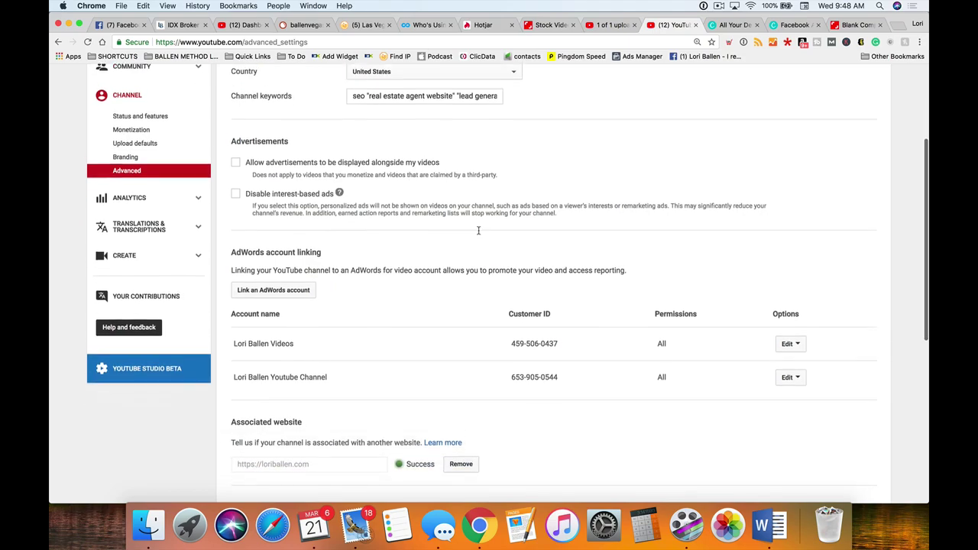
scroll(573, 258, "down", 2)
scroll(572, 259, "down", 5)
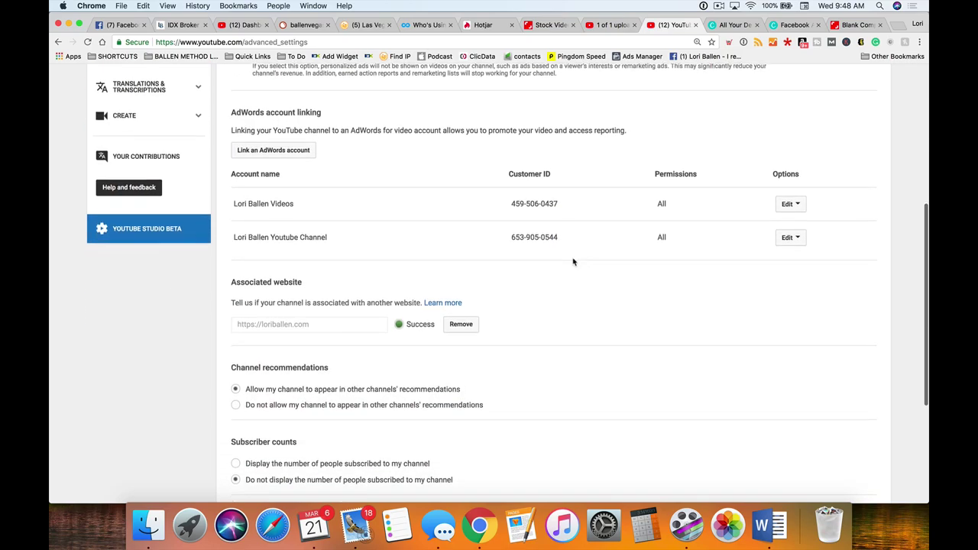
scroll(574, 263, "up", 15)
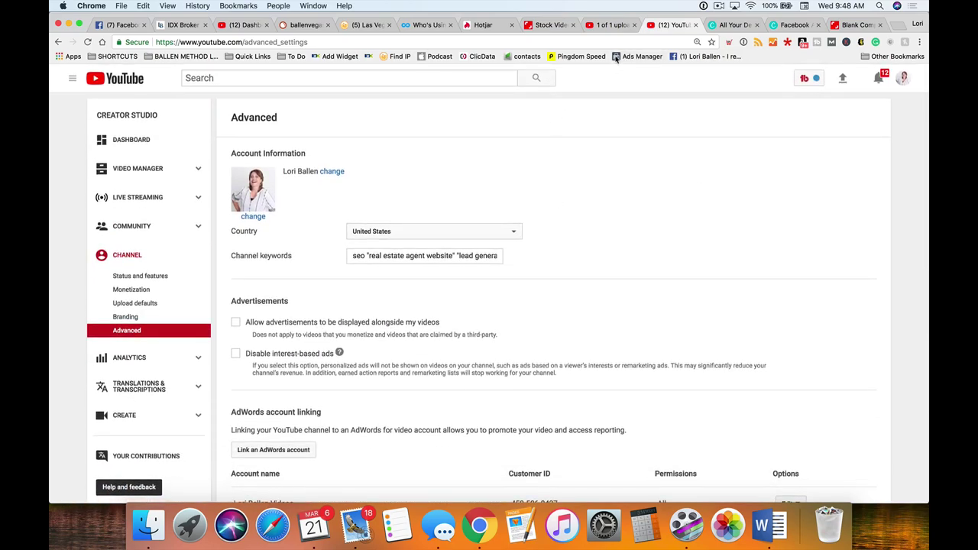
Return to the uploaded video's basic info and review its prefilled description and full title
left_click(616, 26)
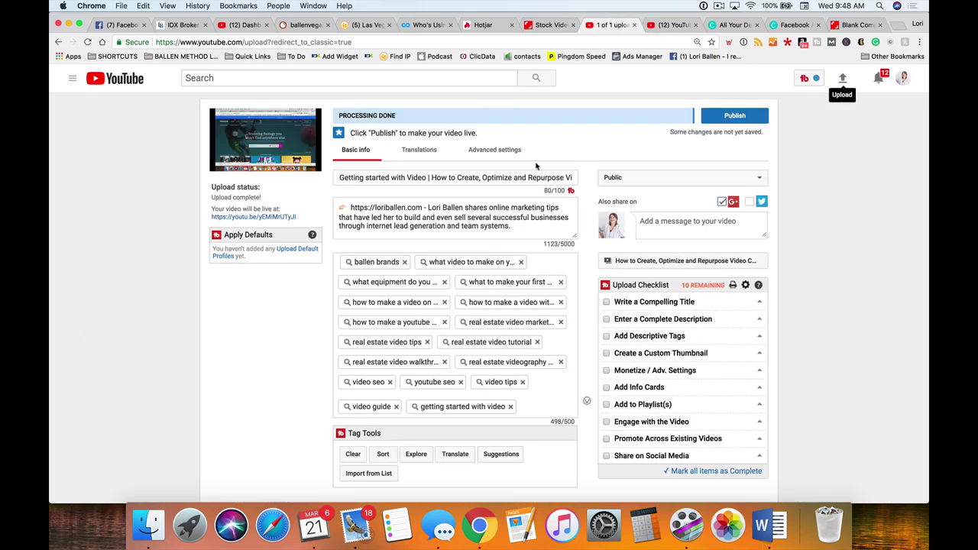
scroll(415, 226, "down", 6)
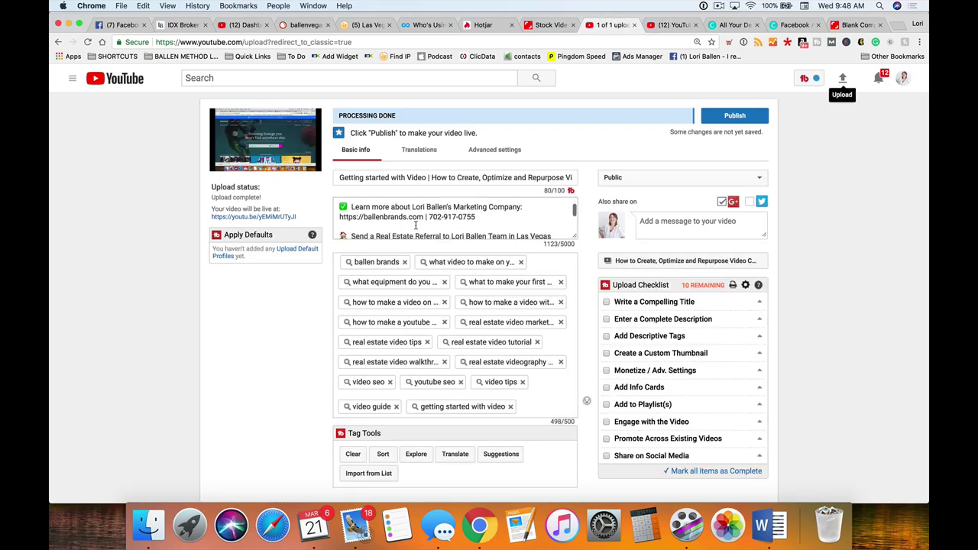
scroll(415, 227, "up", 10)
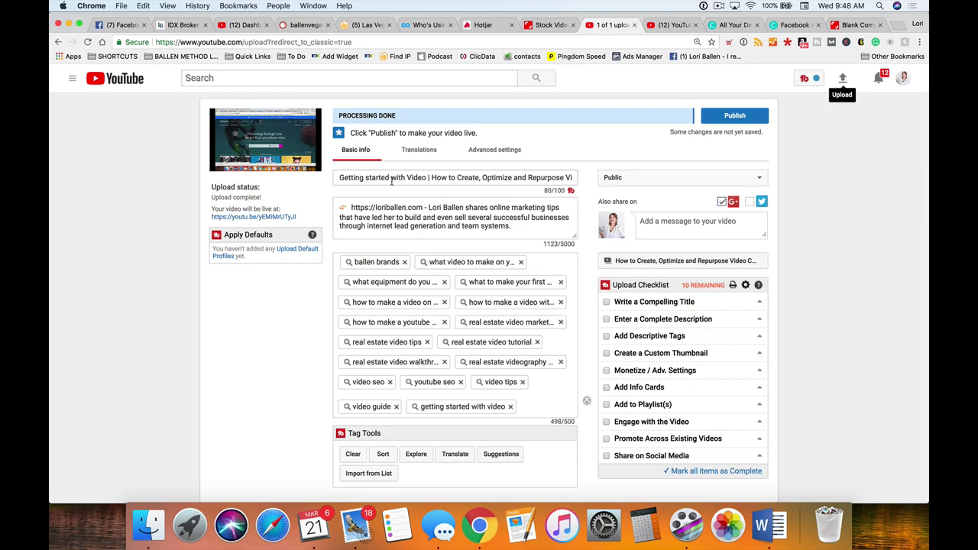
left_click_drag(335, 178, 620, 180)
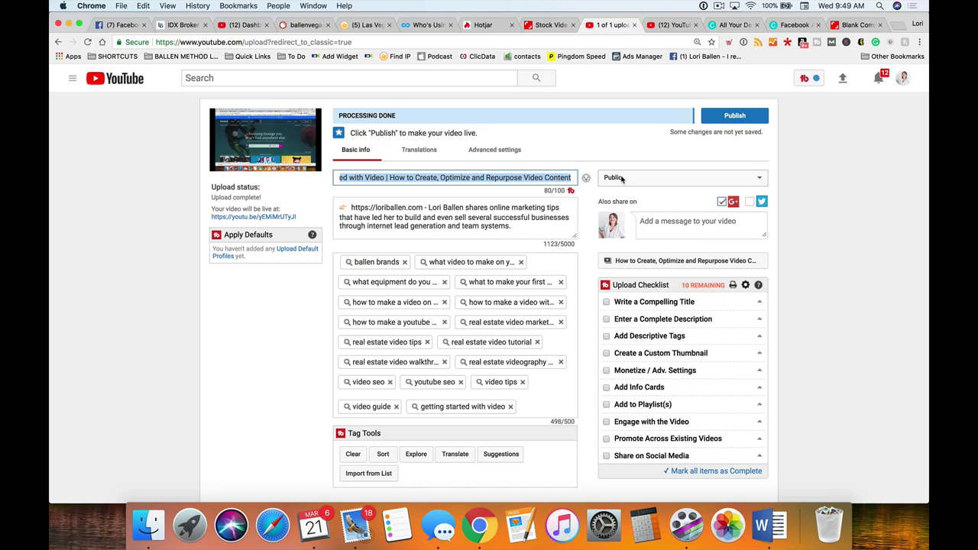
left_click(413, 177)
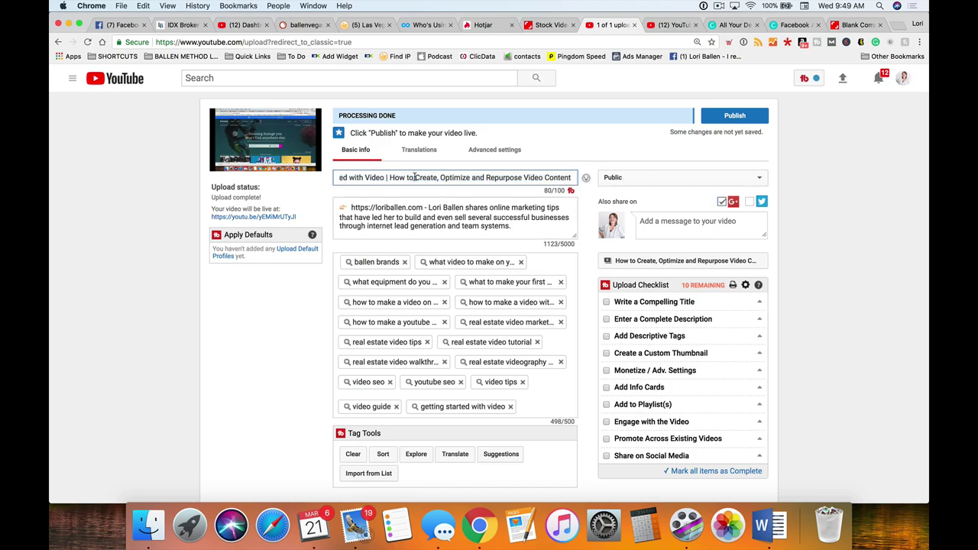
left_click_drag(386, 177, 318, 179)
left_click(423, 176)
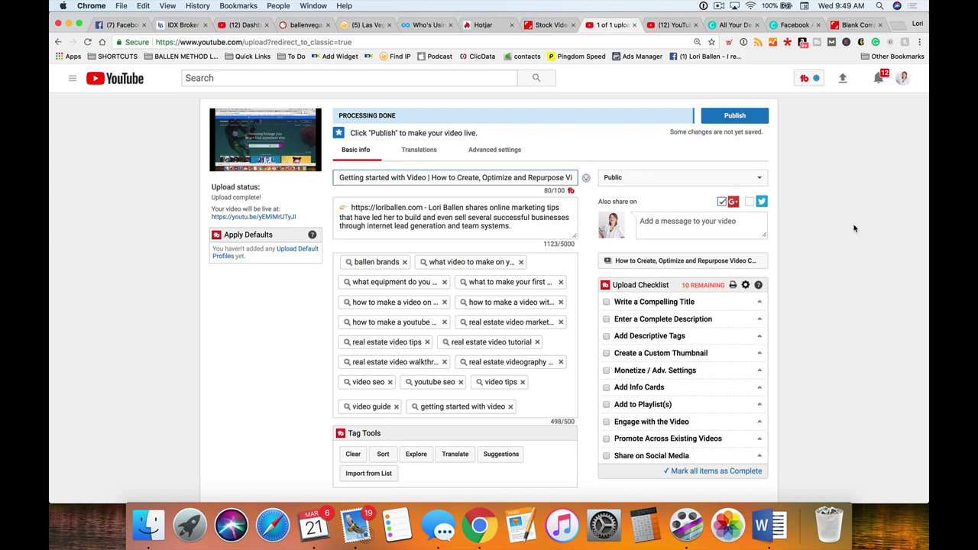
Explore the tag "started with video" in the Tag Explorer and look through the most used tags and keyword score
scroll(854, 227, "down", 4)
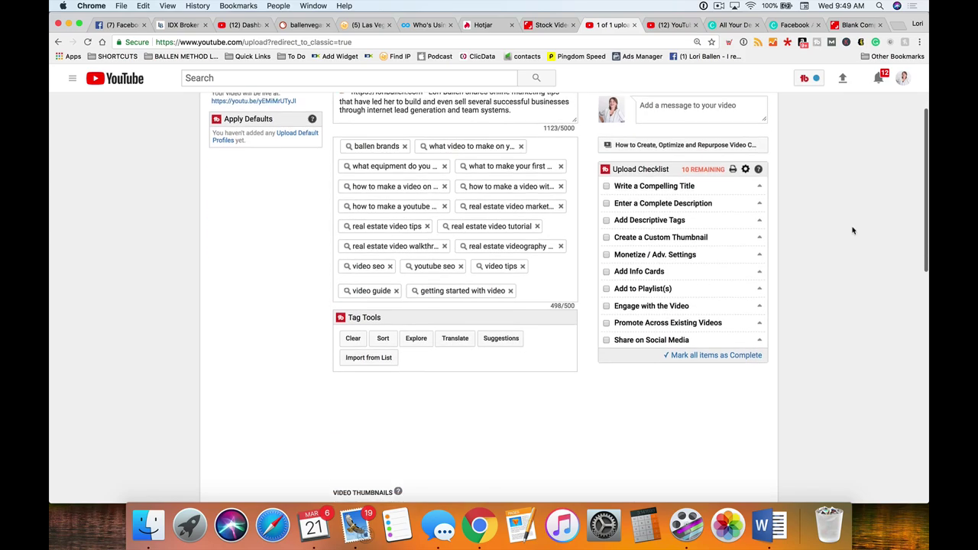
scroll(377, 341, "down", 1)
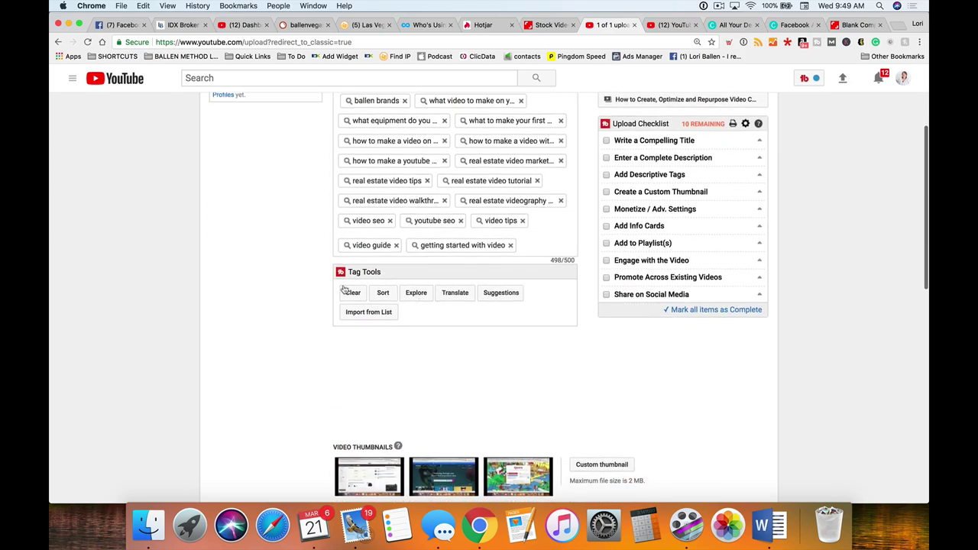
left_click(416, 293)
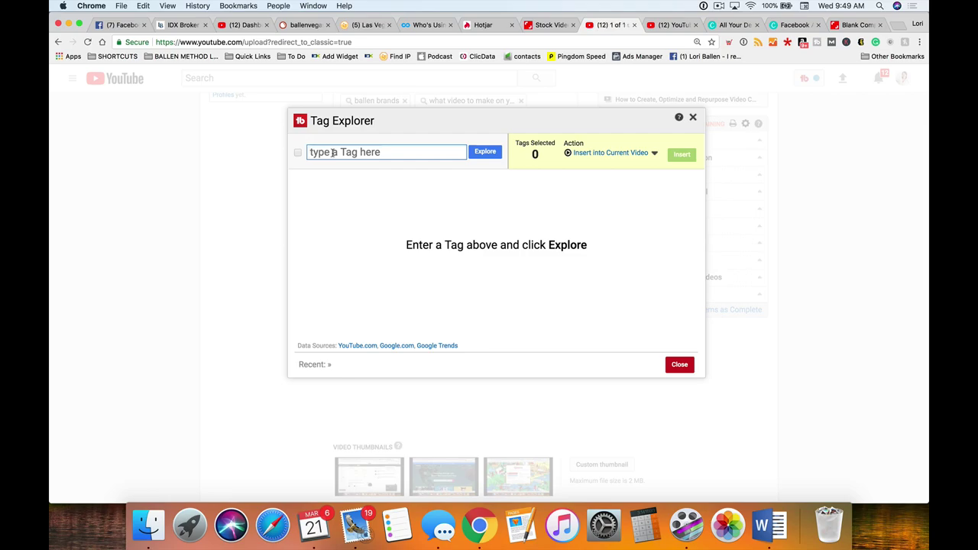
type("starte")
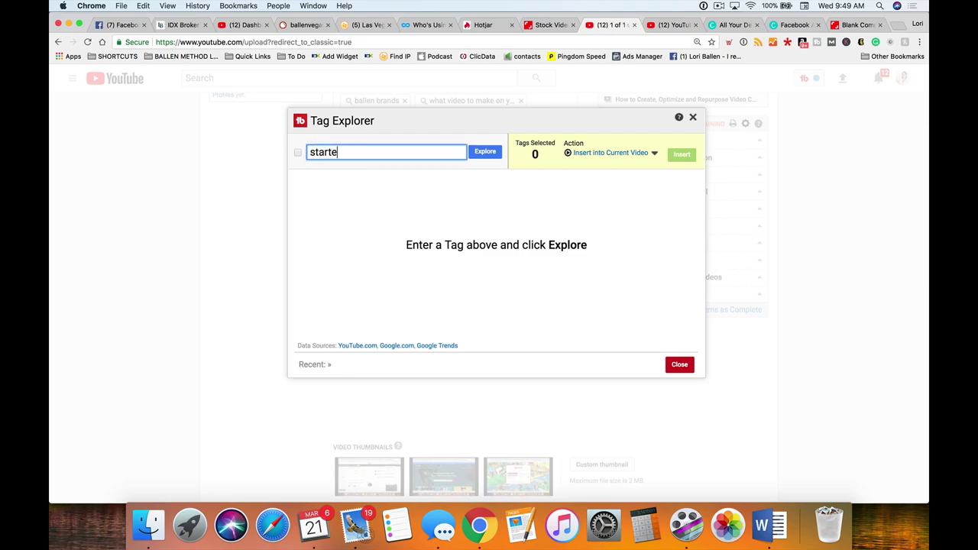
type("d with video")
left_click(480, 152)
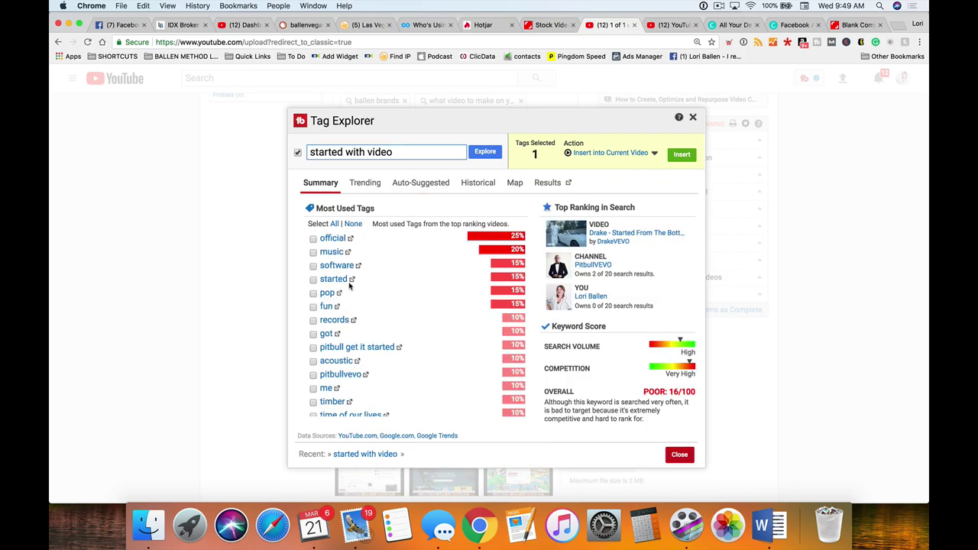
scroll(375, 372, "down", 10)
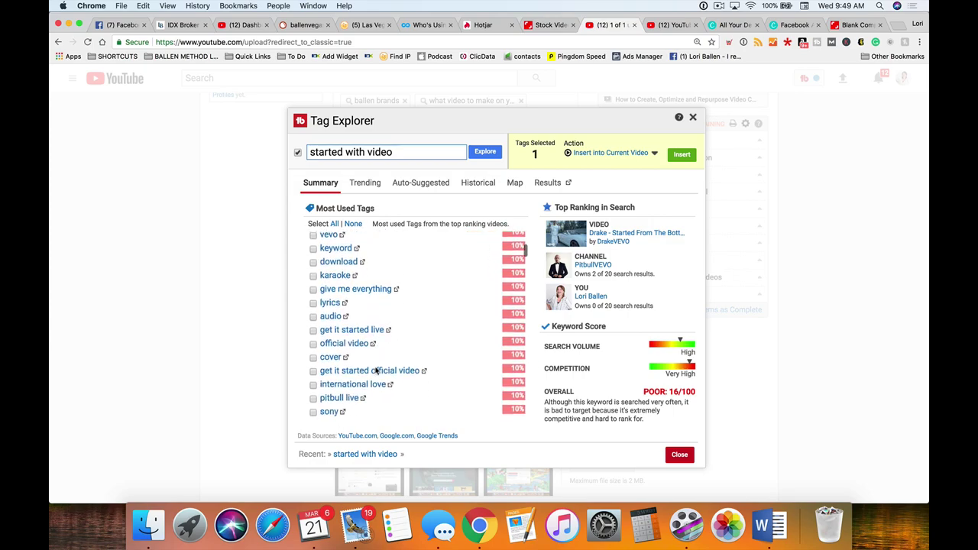
scroll(375, 372, "down", 8)
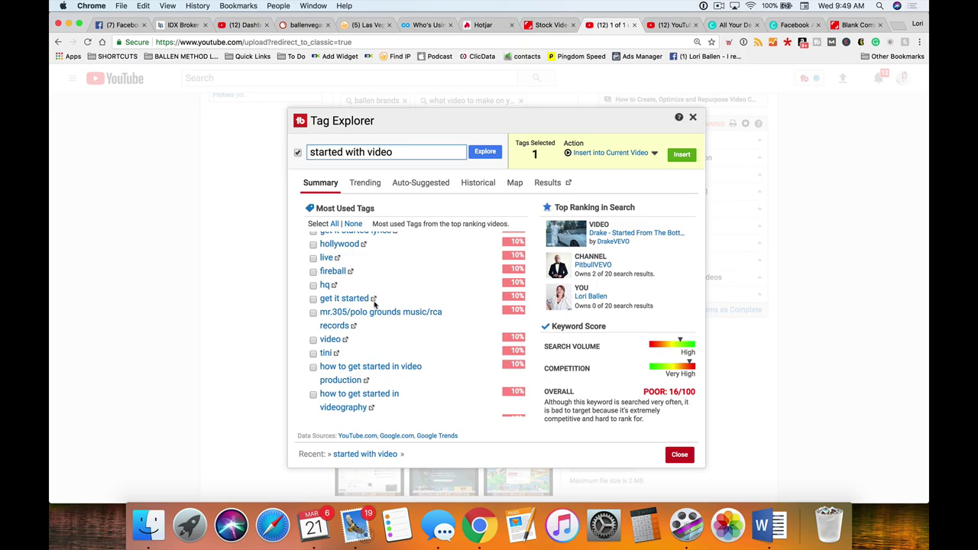
scroll(382, 321, "up", 15)
scroll(415, 341, "down", 3)
scroll(382, 332, "up", 3)
scroll(273, 305, "down", 1)
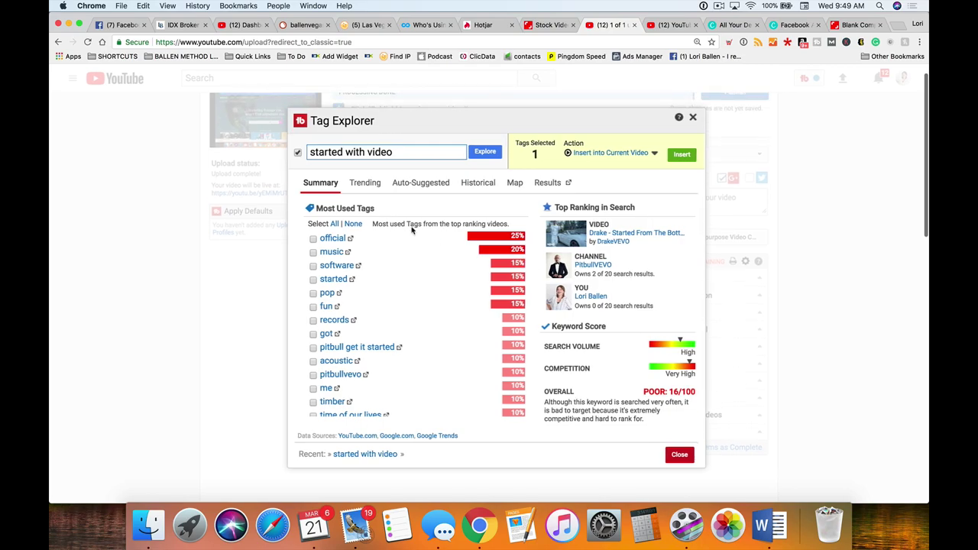
Explore the tag "create a video" in the Tag Explorer
left_click_drag(394, 152, 302, 139)
type("creating")
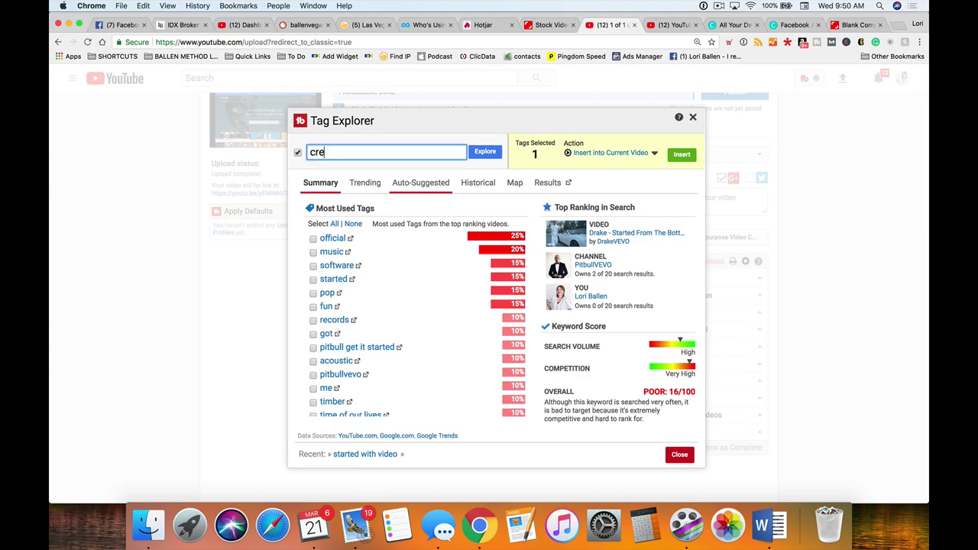
key("BackSpace")
key("BackSpace")
key("BackSpace")
type("e a video")
key("Return")
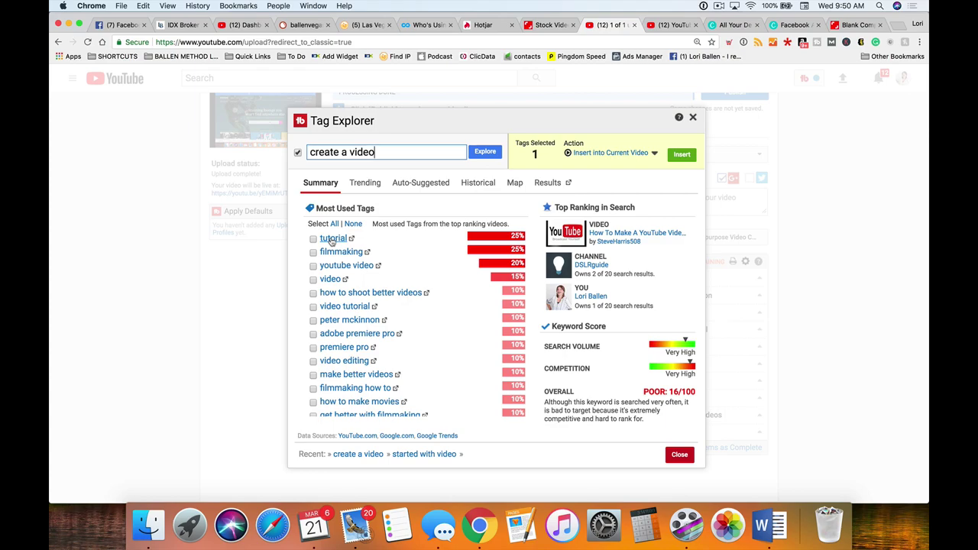
Explore the longer tag phrase "How to Create a Video on Youtube Tutorial" in the Tag Explorer
triple_click(336, 153)
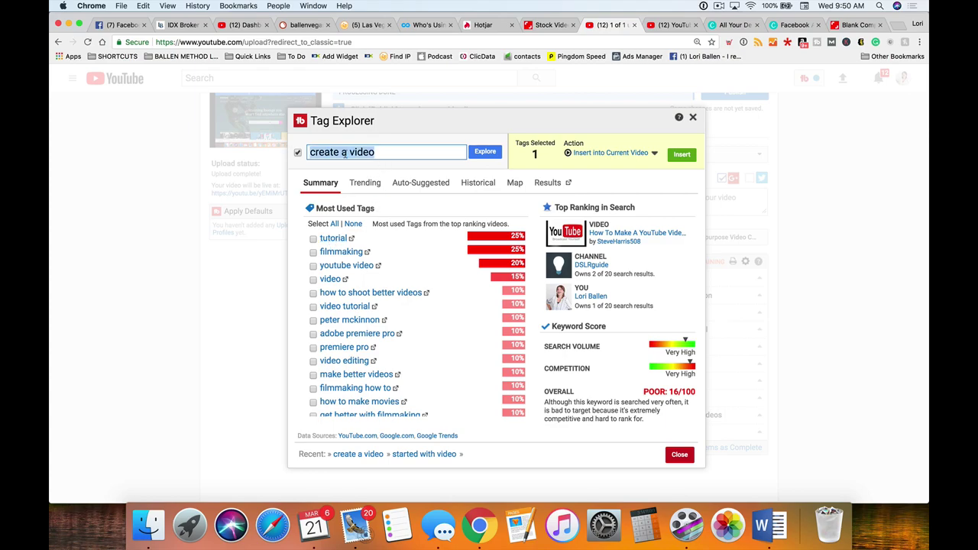
type("How to")
type("Create a Video on ")
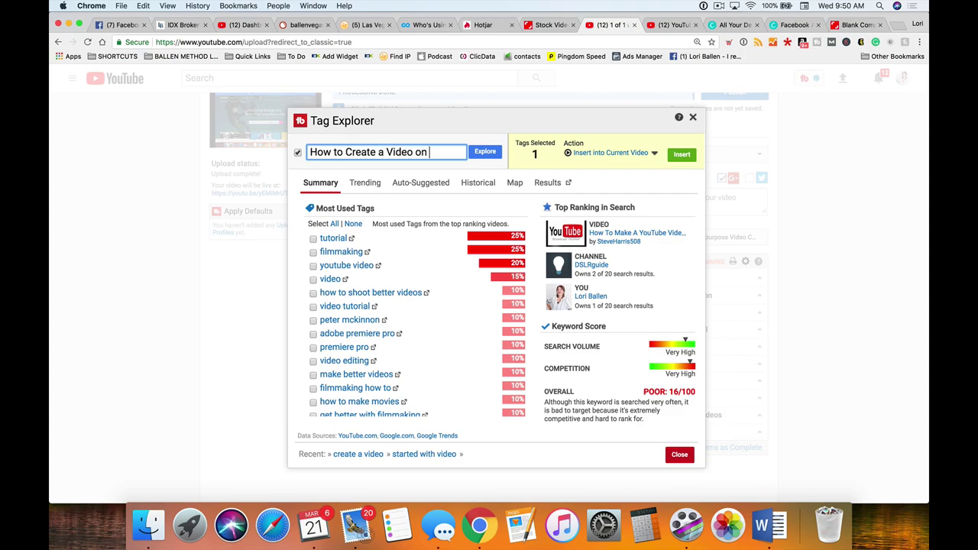
type("YHoube Tutorial")
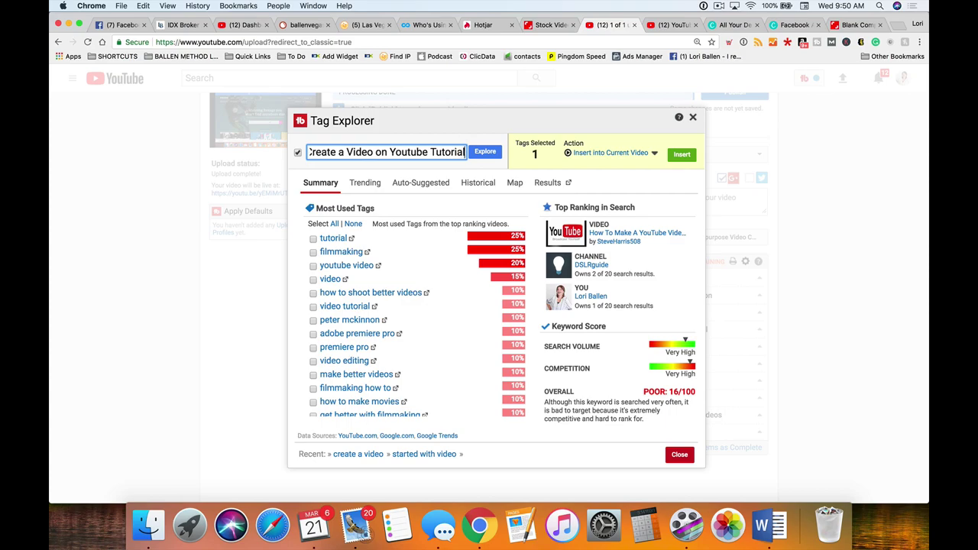
left_click(485, 152)
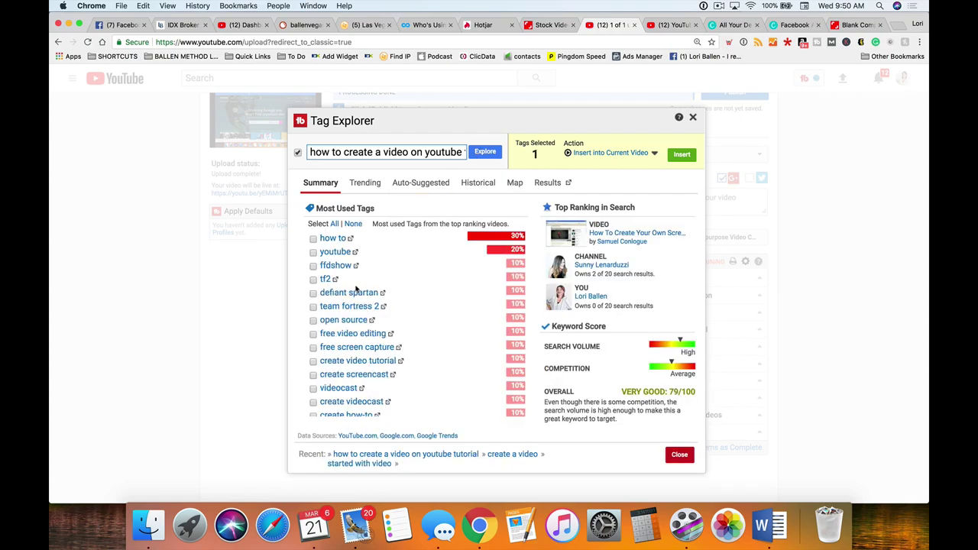
Select the most used tags how to, youtube, how to make videos, how to make youtube videos, youtube video and how to videos
left_click(313, 239)
left_click(313, 253)
scroll(324, 326, "down", 2)
scroll(454, 338, "down", 3)
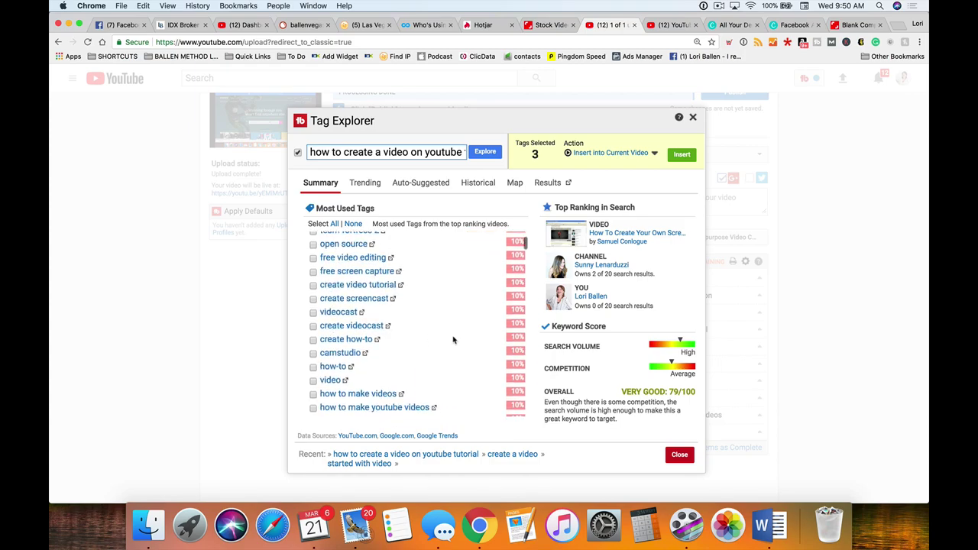
left_click(313, 318)
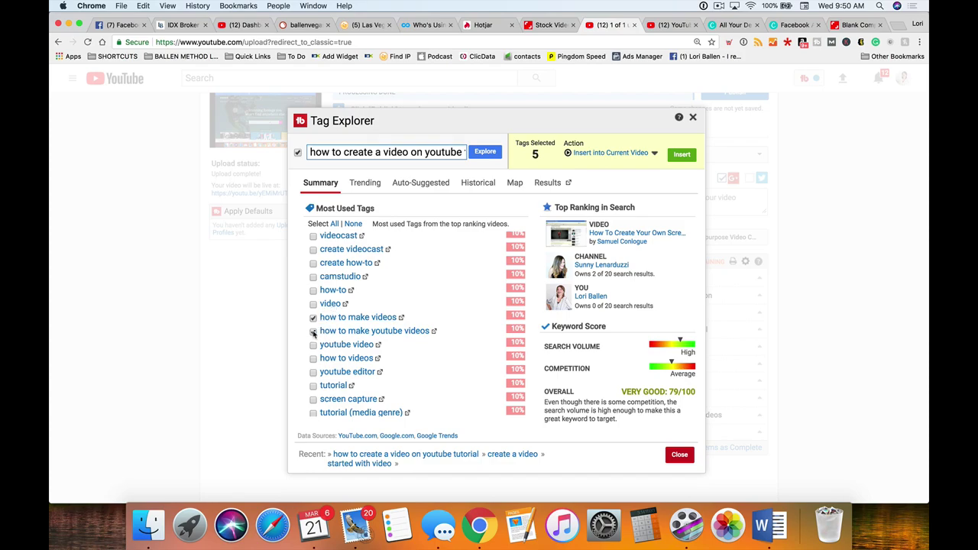
scroll(313, 333, "down", 2)
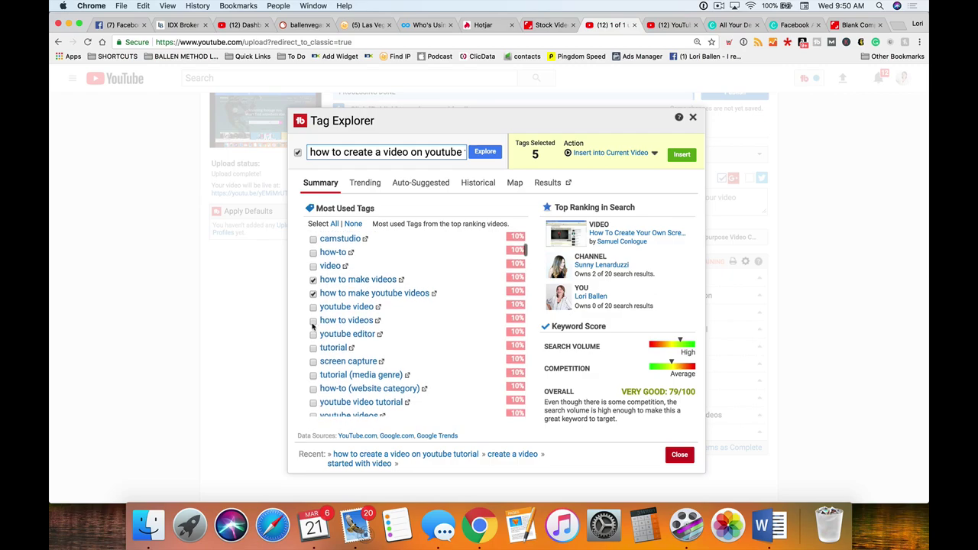
left_click(312, 307)
left_click(313, 321)
Check the auto-suggested tags for the long phrase, and explore the shortened tag "youtube tutorial" in the Tag Explorer
left_click(417, 187)
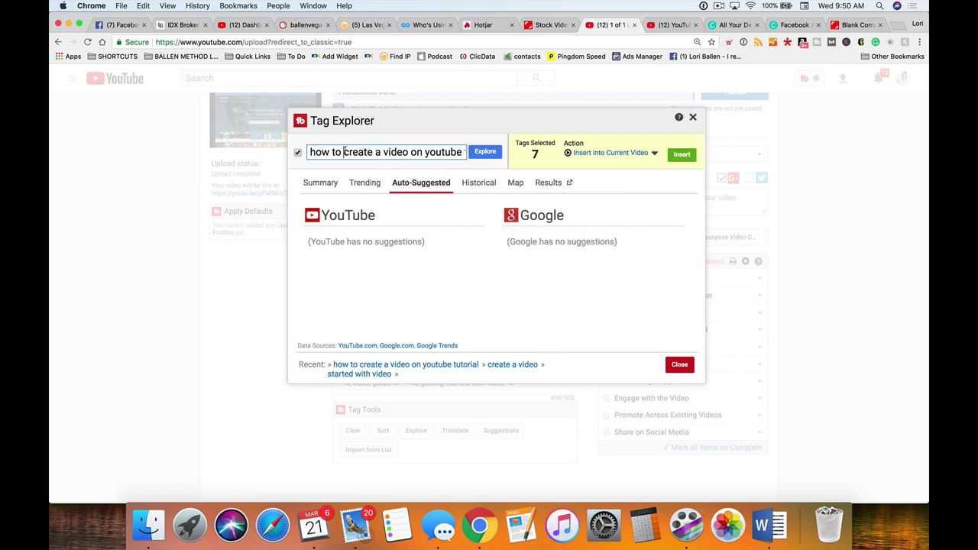
left_click_drag(342, 150, 307, 152)
key("BackSpace")
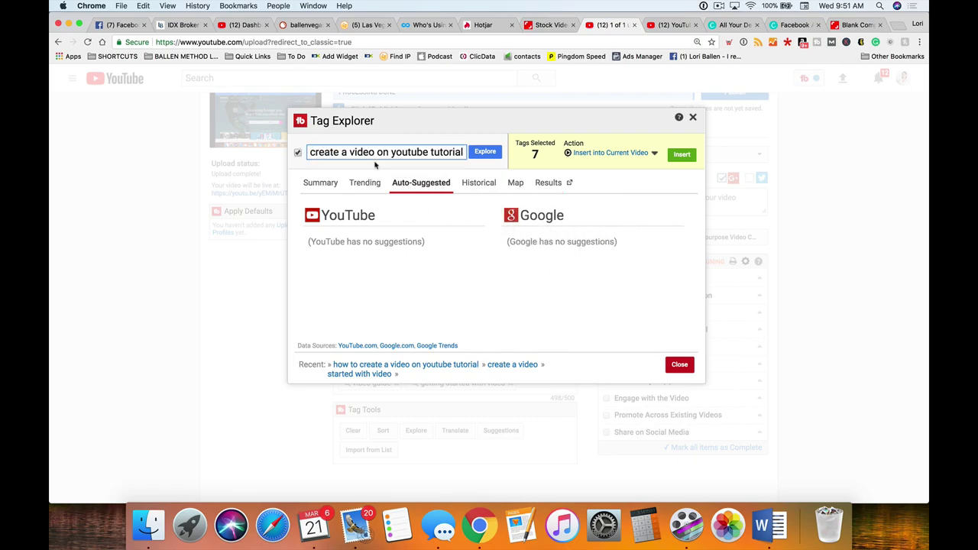
left_click_drag(390, 152, 306, 152)
key("BackSpace")
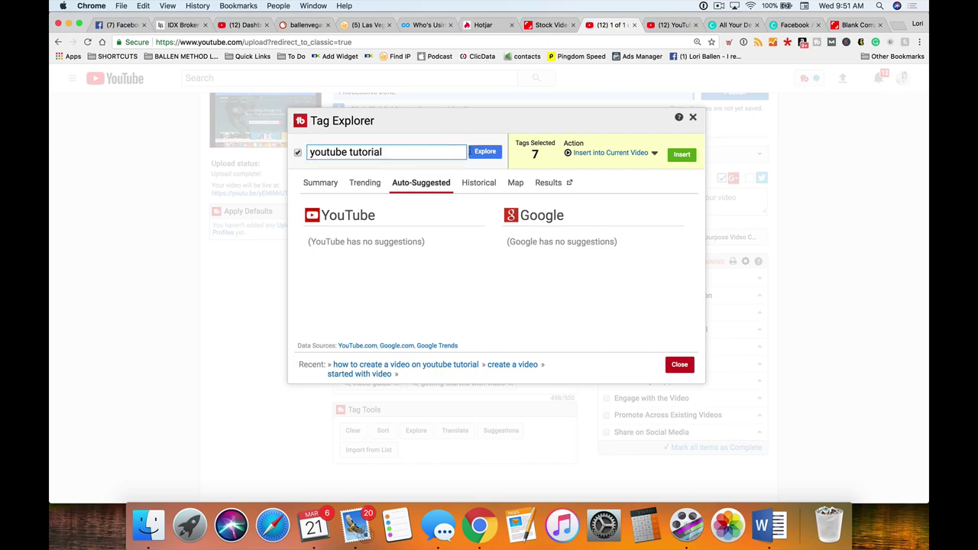
left_click(487, 153)
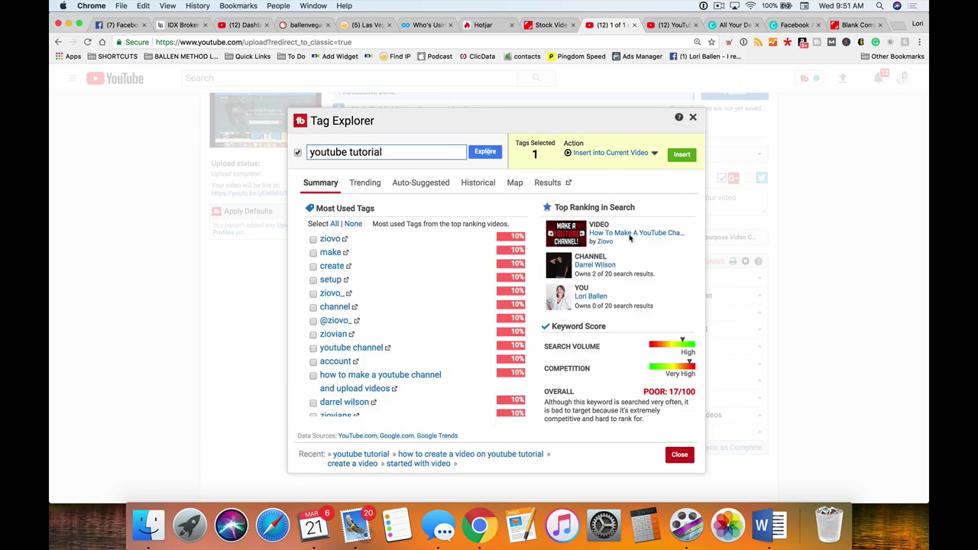
Insert "youtube tutorial" with its suggestions "youtube tutorial for beginners" and "youtube tutorial video" into the current video's tags, and close the Tag Explorer
left_click(442, 185)
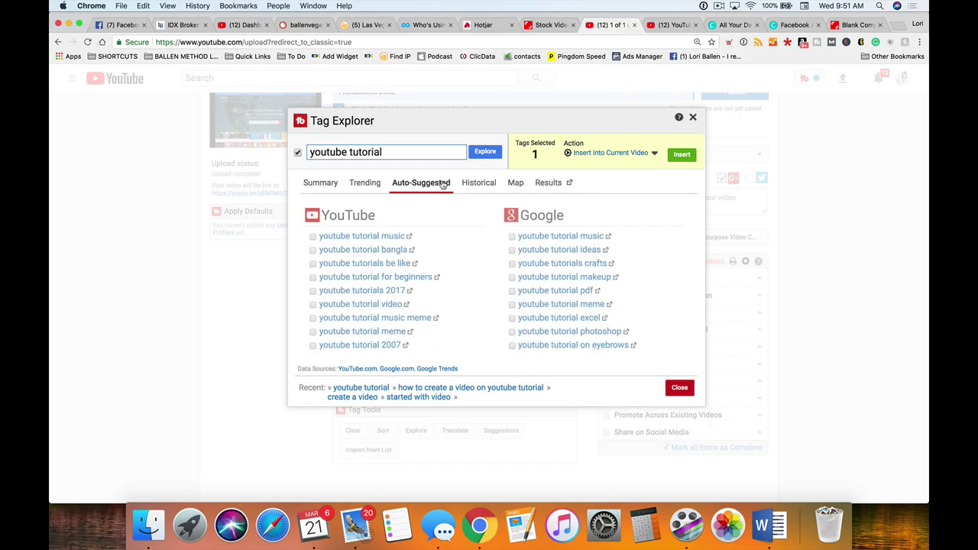
left_click(313, 278)
left_click(313, 278)
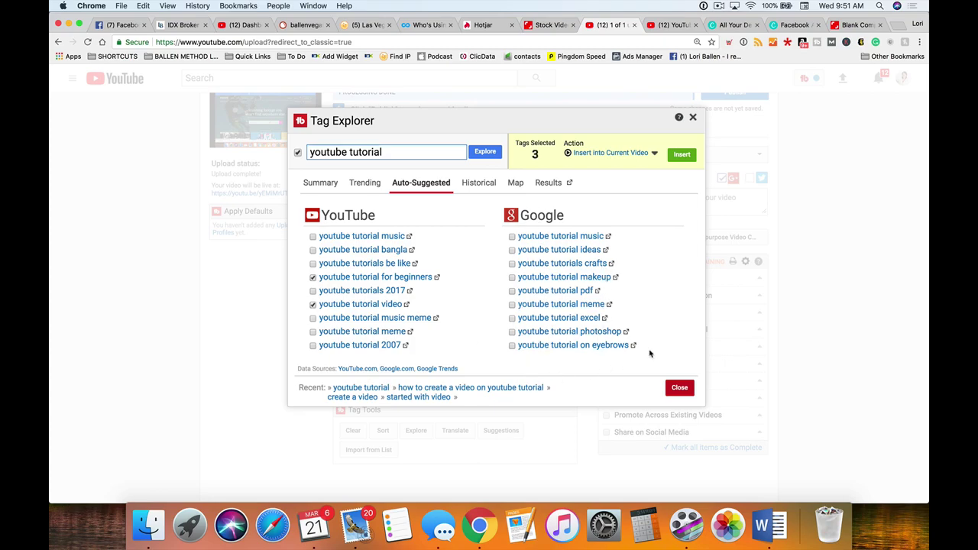
left_click(681, 155)
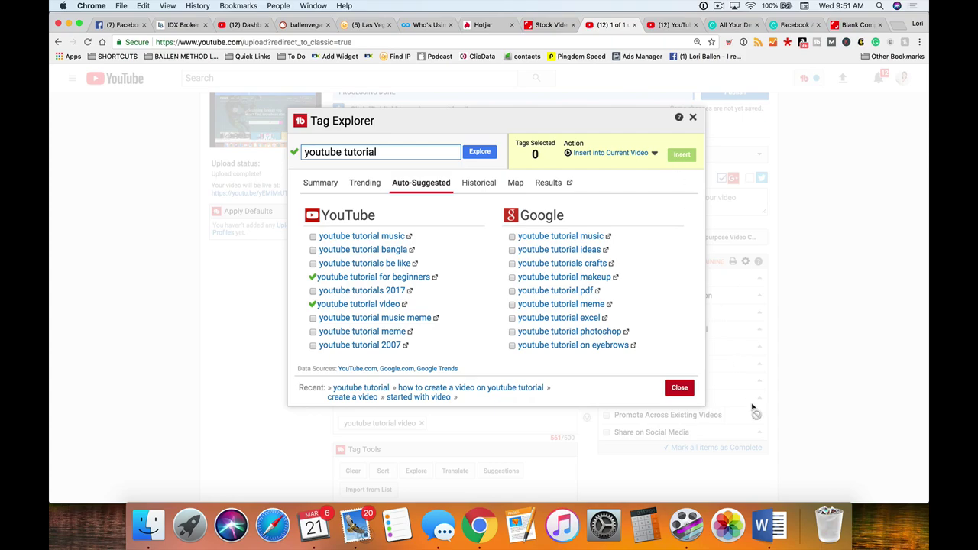
left_click(675, 388)
Shorten the tag list by removing the tags starting with "what equipment do you" and "real estate videography"
scroll(665, 390, "down", 2)
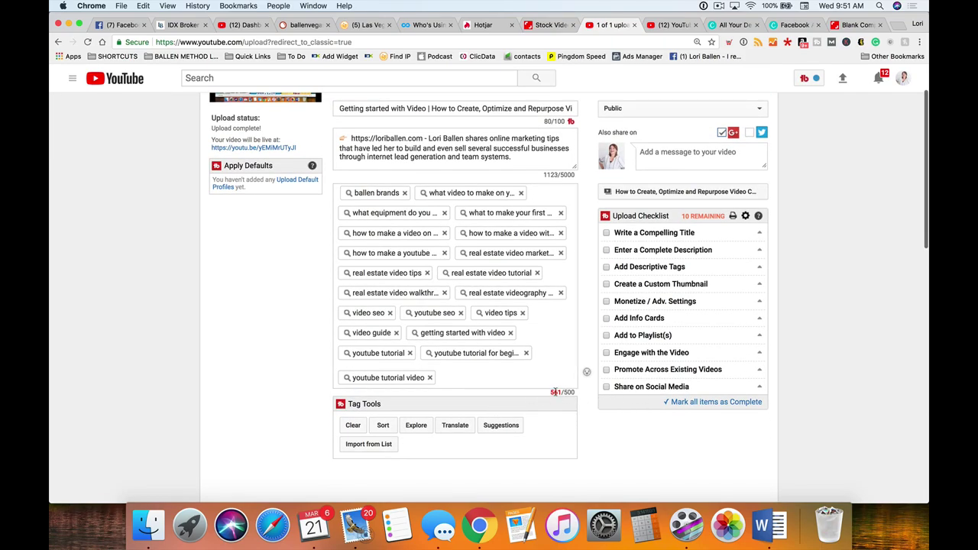
left_click_drag(560, 391, 569, 392)
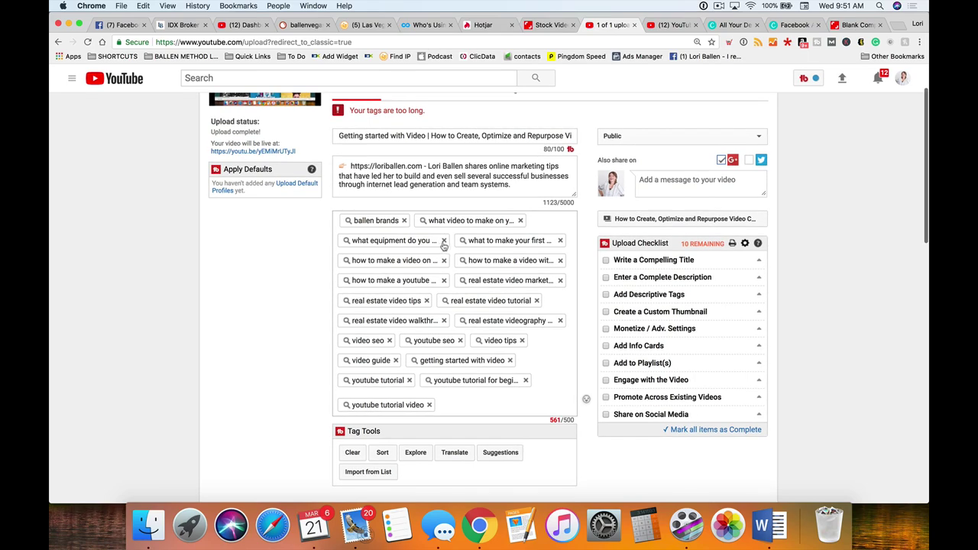
left_click(443, 241)
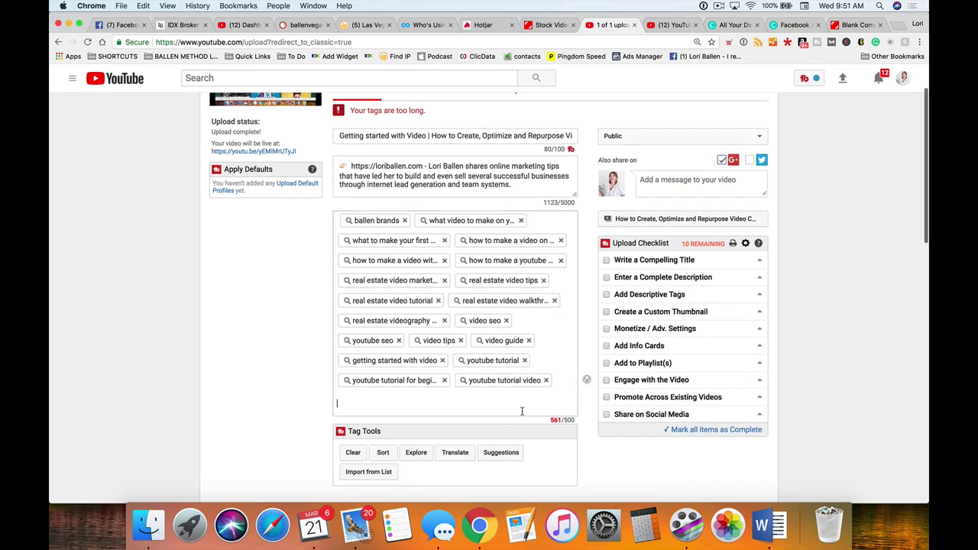
scroll(527, 398, "down", 1)
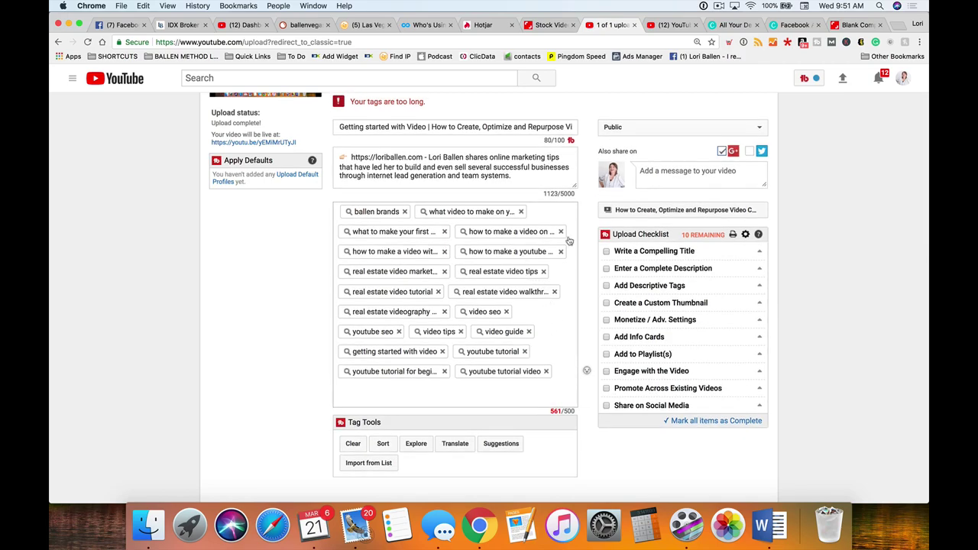
scroll(742, 279, "up", 3)
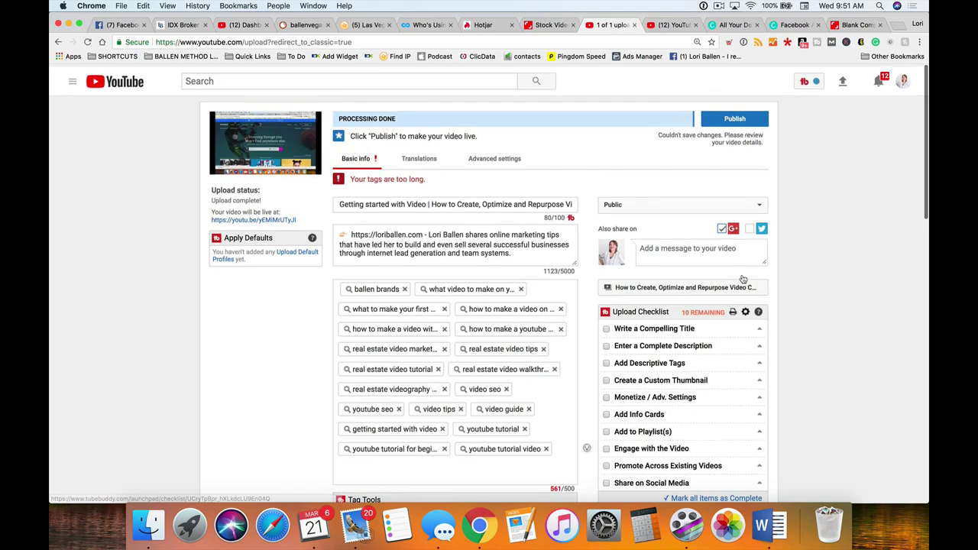
scroll(718, 207, "down", 3)
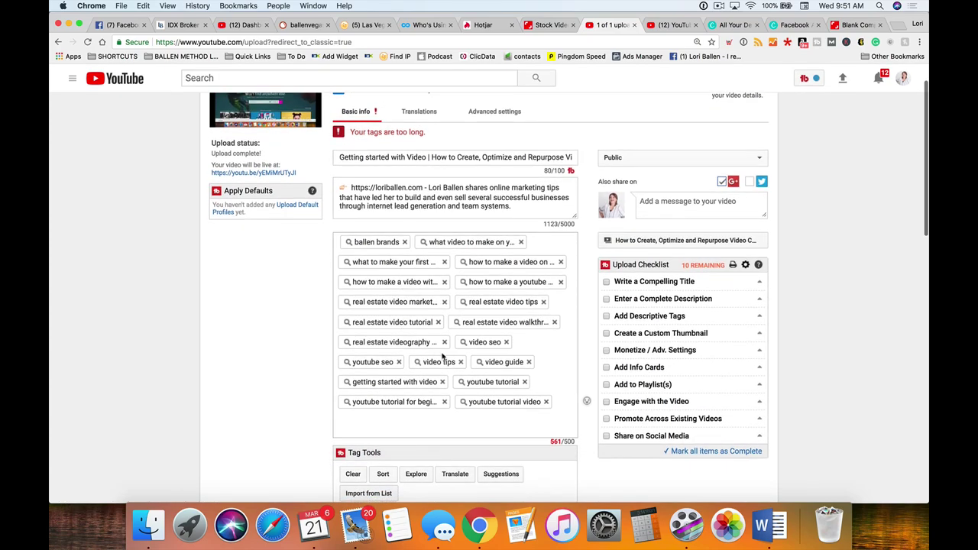
left_click(443, 344)
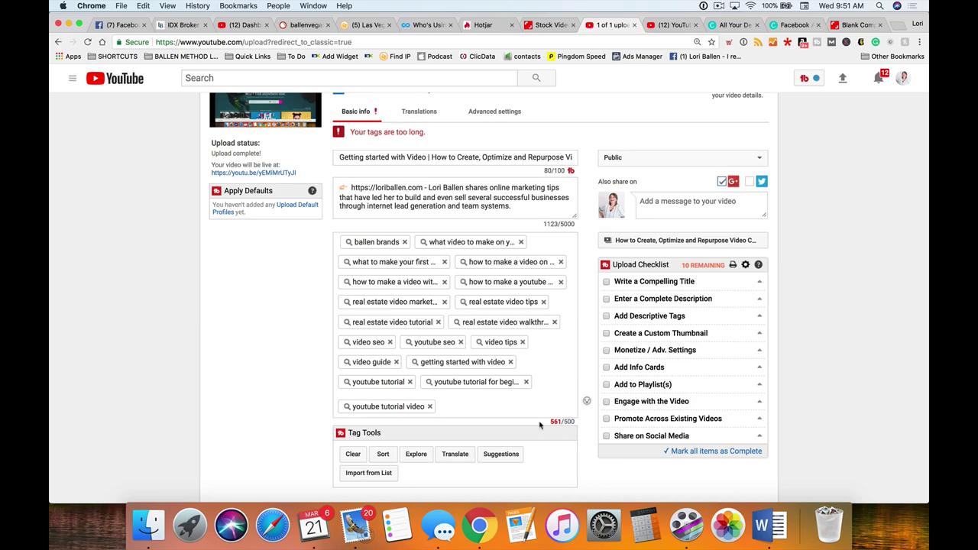
scroll(456, 356, "down", 3)
scroll(465, 255, "up", 3)
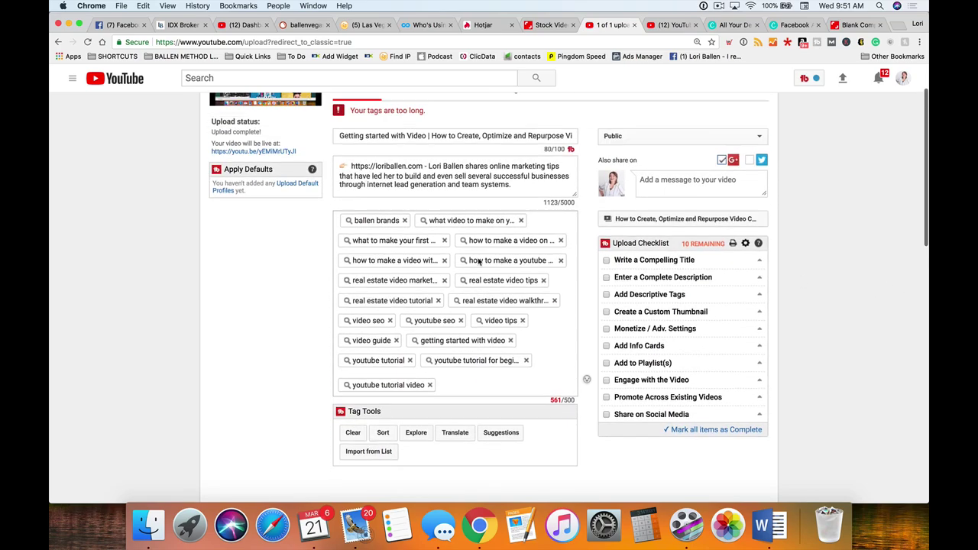
Add "Video Tutorial:" in front of "Getting started with Video" in the video title
left_click_drag(483, 175, 335, 170)
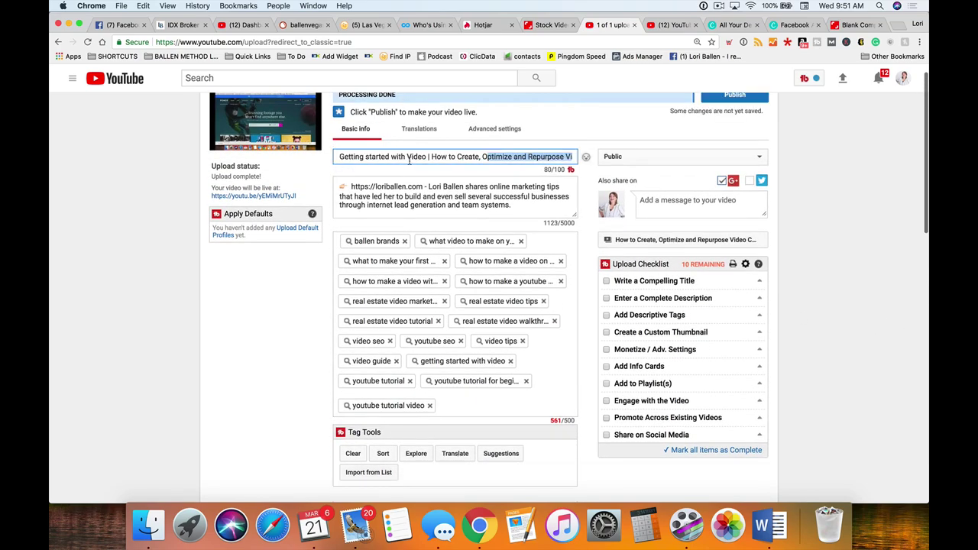
left_click_drag(407, 158, 426, 169)
scroll(426, 169, "up", 1)
left_click(402, 173)
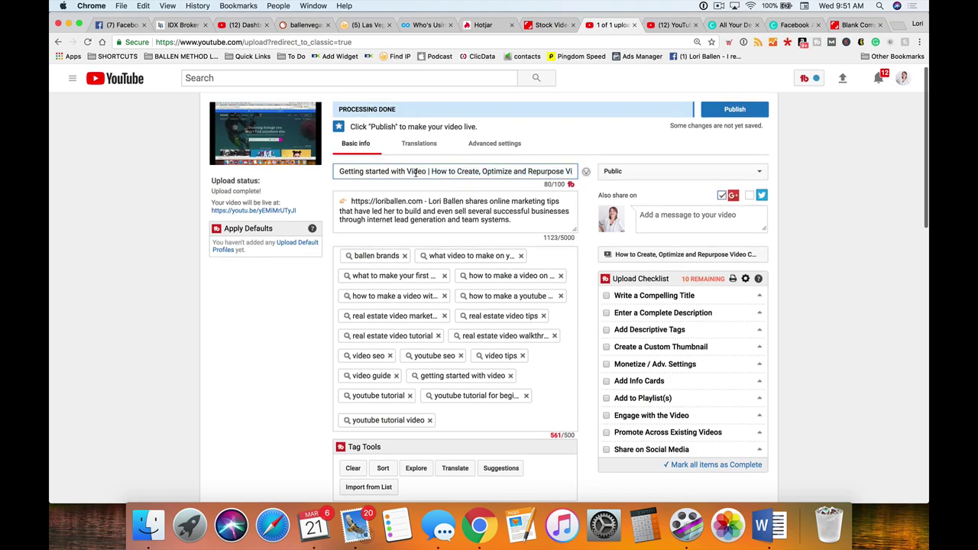
scroll(426, 171, "up", 1)
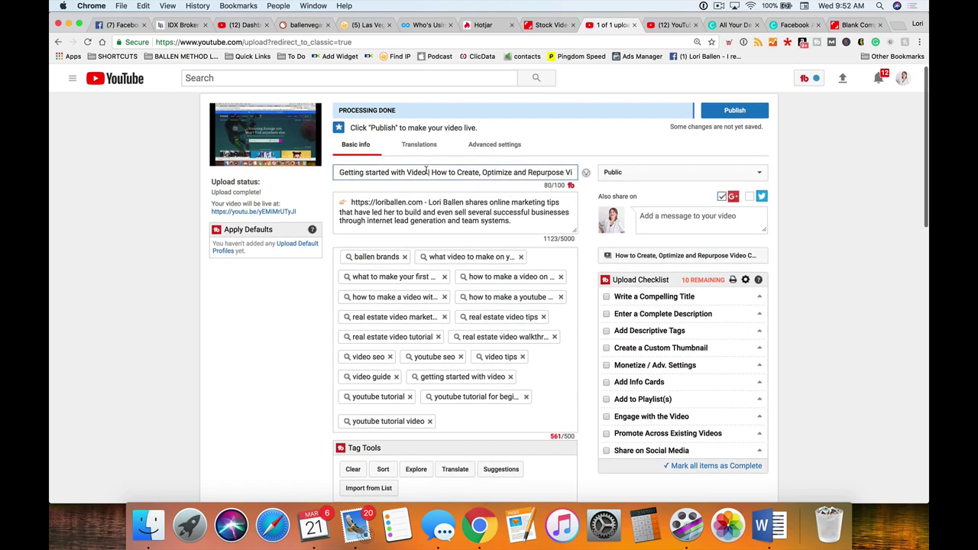
left_click_drag(467, 175, 573, 173)
left_click(537, 170)
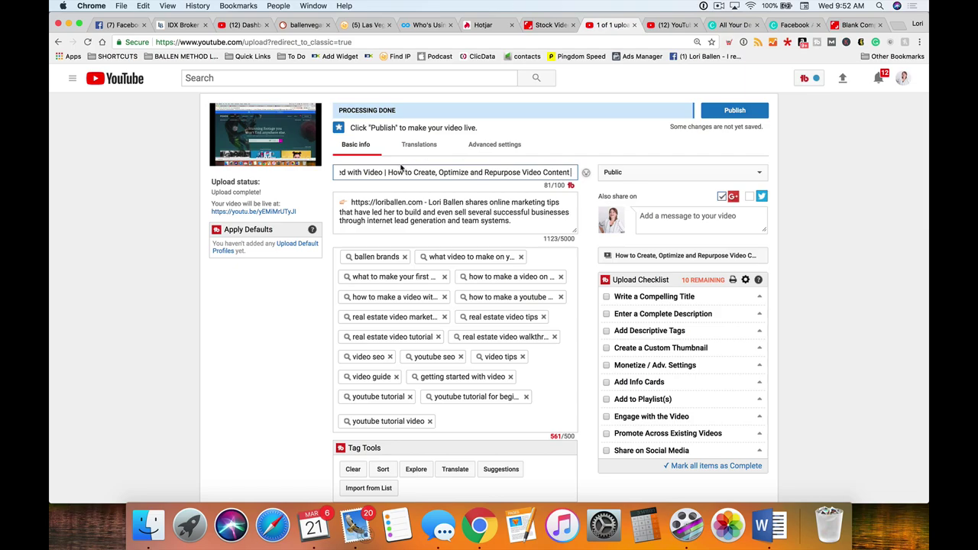
left_click_drag(387, 172, 220, 146)
key("Left")
type("Tuto")
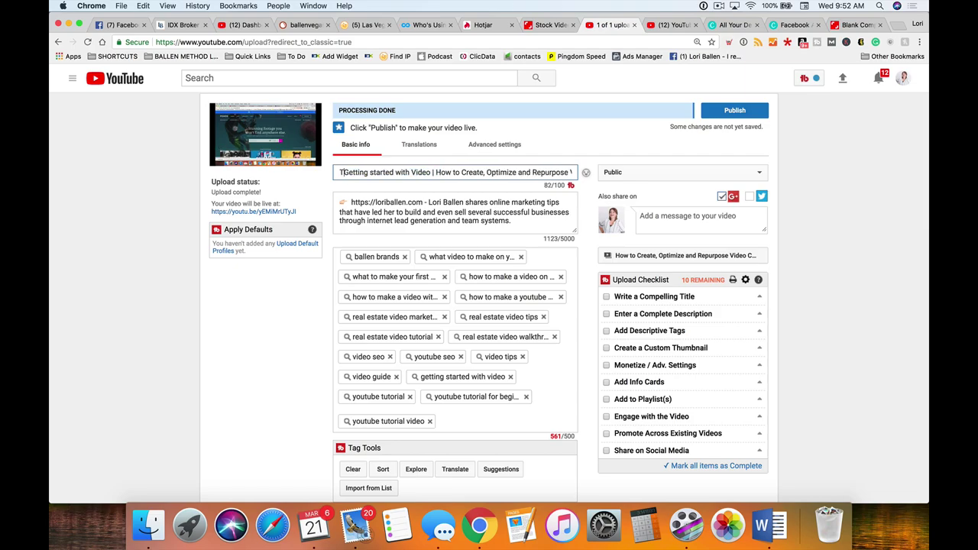
type("rial:")
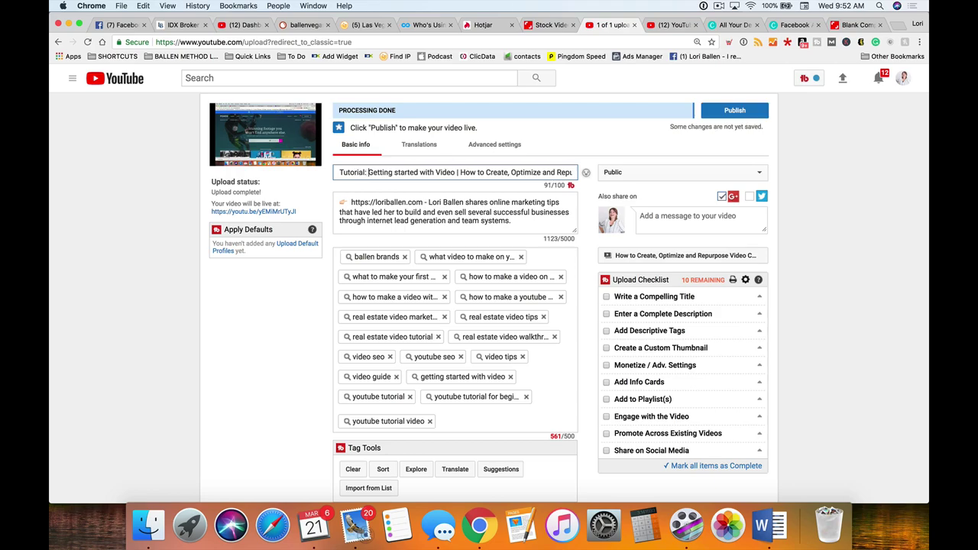
left_click(339, 171)
type("Video")
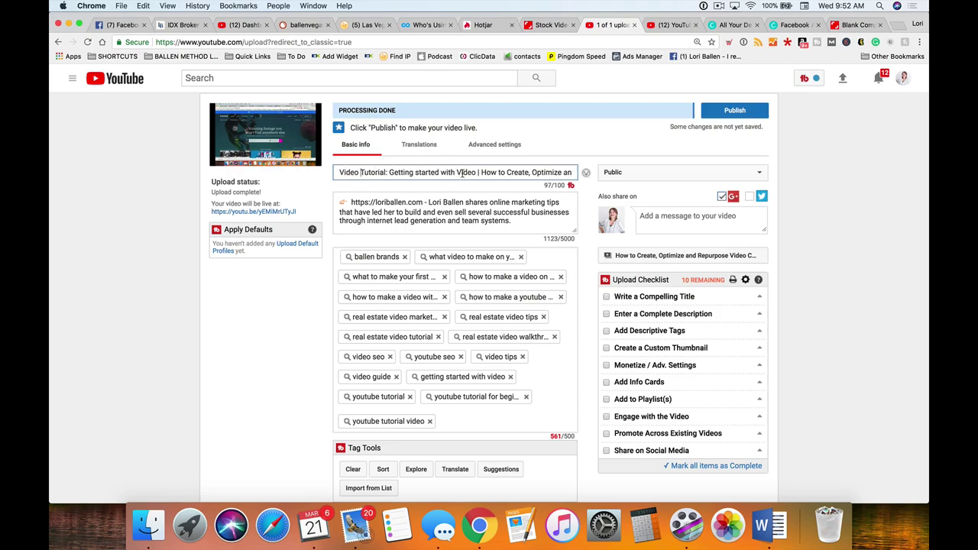
Add the title keyword "video tutorial" as a new tag of the video
left_click_drag(490, 173, 298, 164)
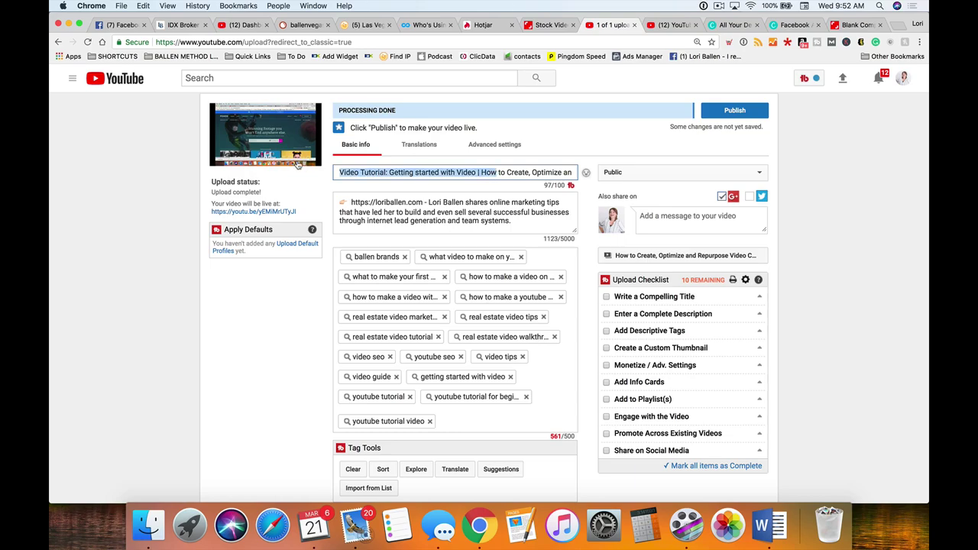
scroll(352, 428, "down", 2)
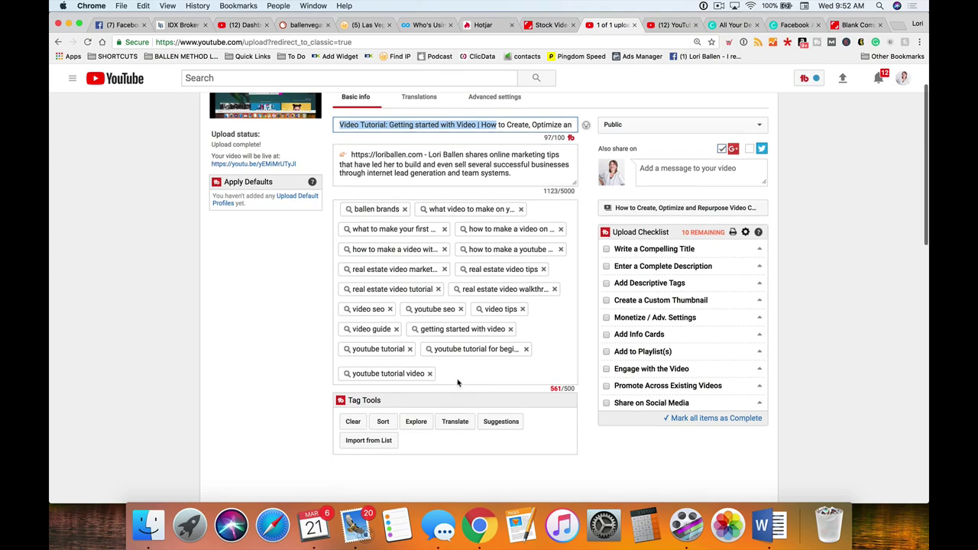
left_click(357, 124)
key("alt+Right")
key("shift+Left")
key("shift+Left")
key("shift+Left")
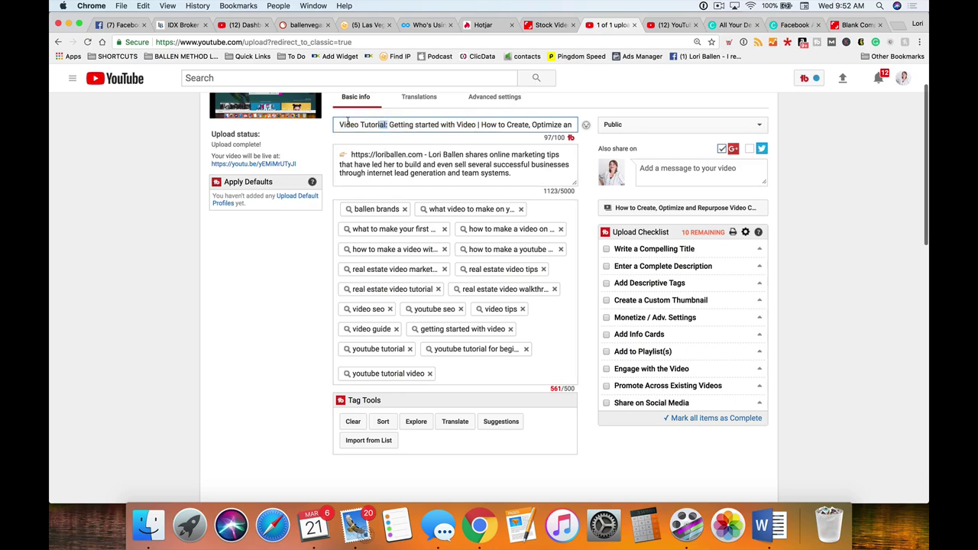
left_click(453, 376)
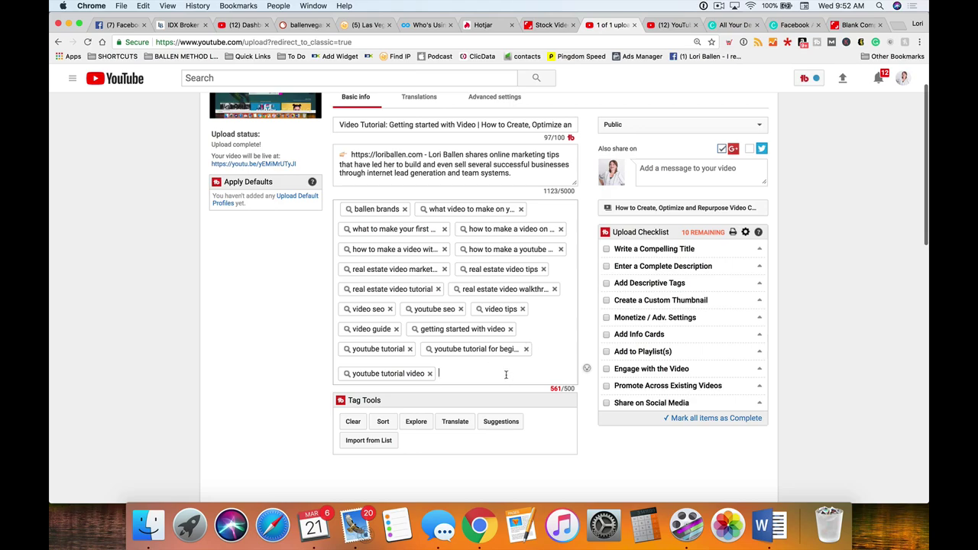
type("video tutorial")
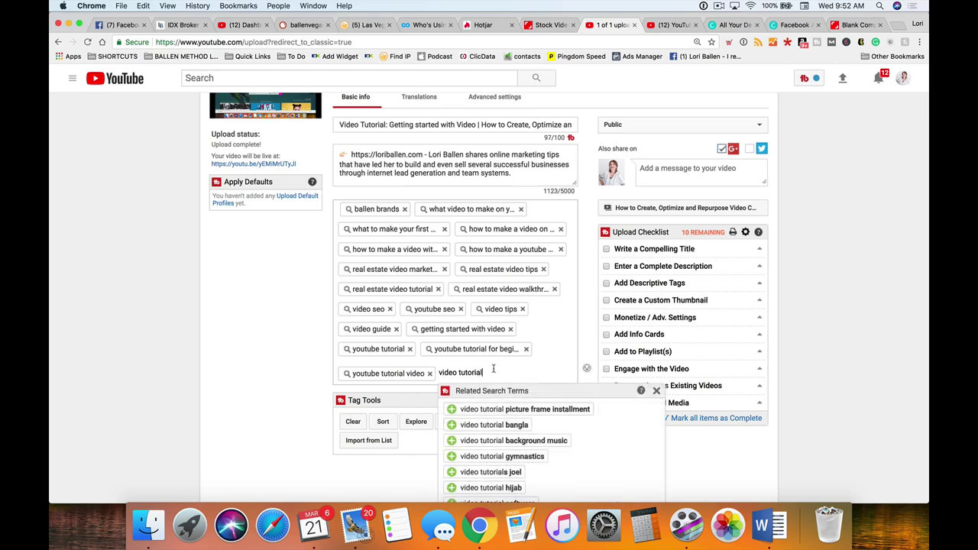
scroll(521, 386, "down", 2)
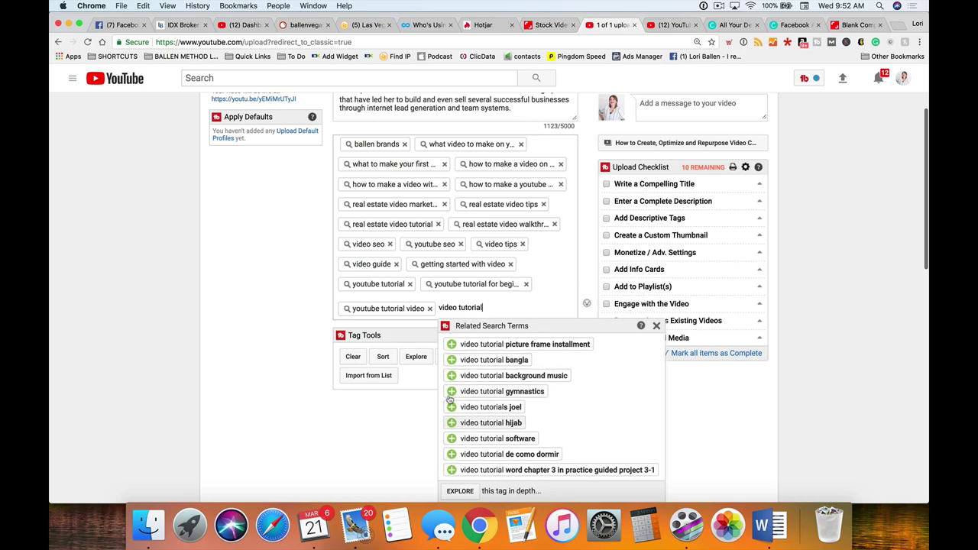
key("Return")
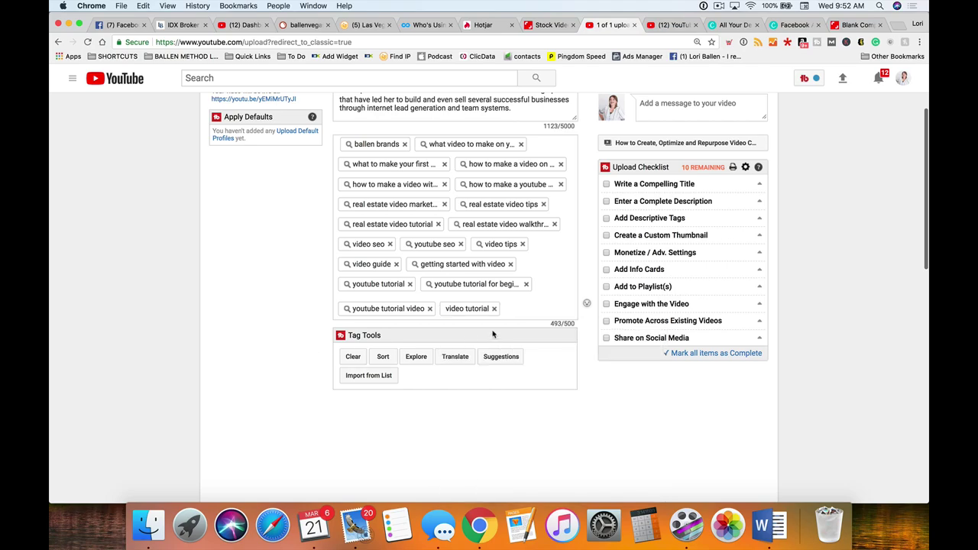
Add the tags "repurpose video" and "video content", based on the ending of the video title
scroll(603, 310, "up", 2)
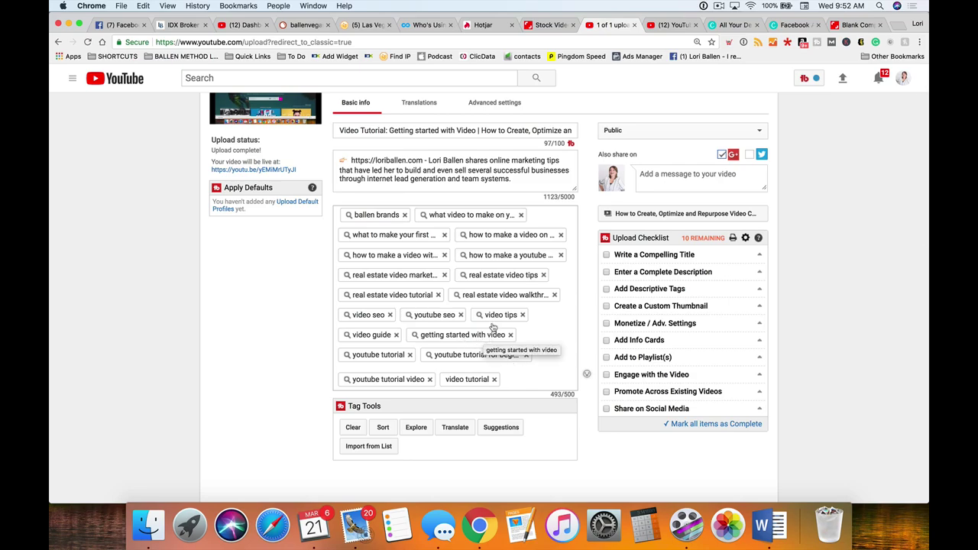
left_click(569, 134)
key("End")
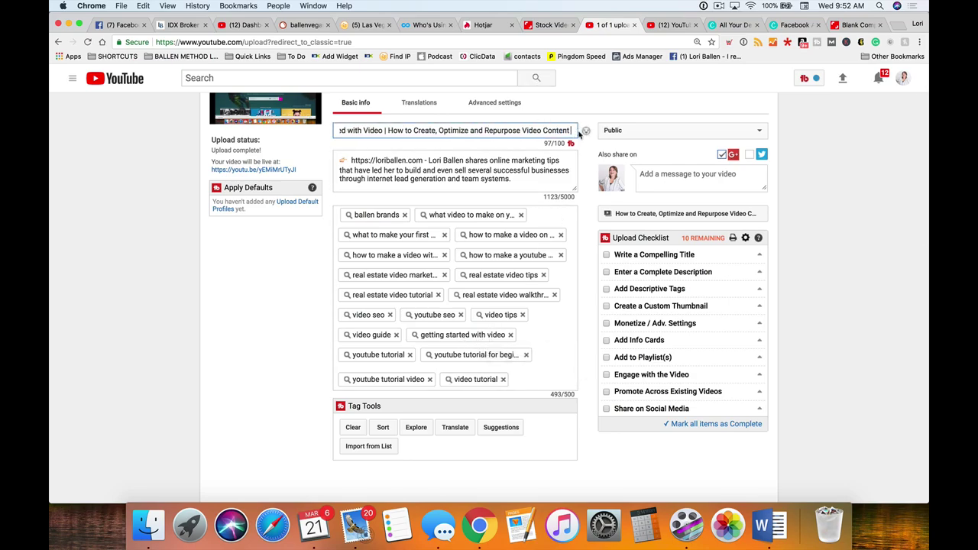
left_click_drag(484, 130, 541, 132)
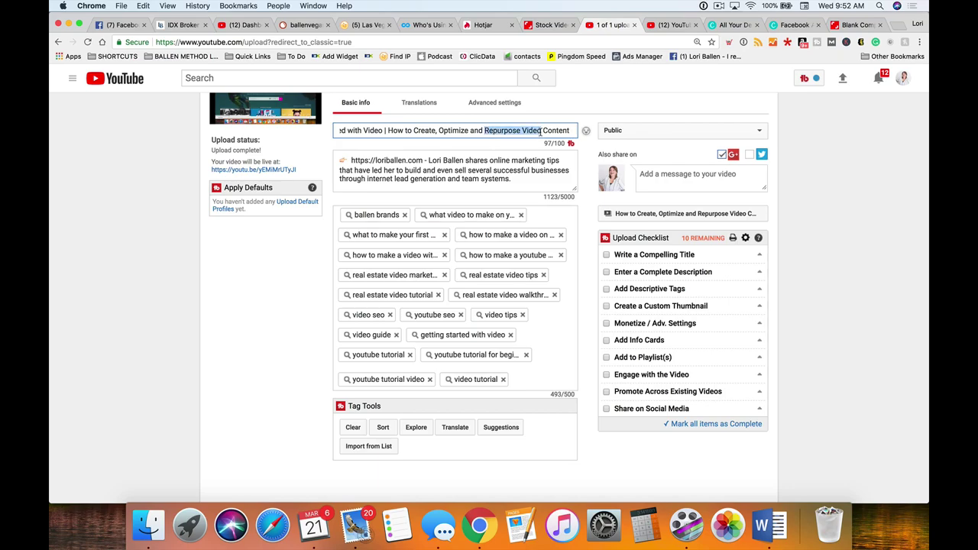
left_click(517, 131)
left_click(529, 378)
type("repurpose video")
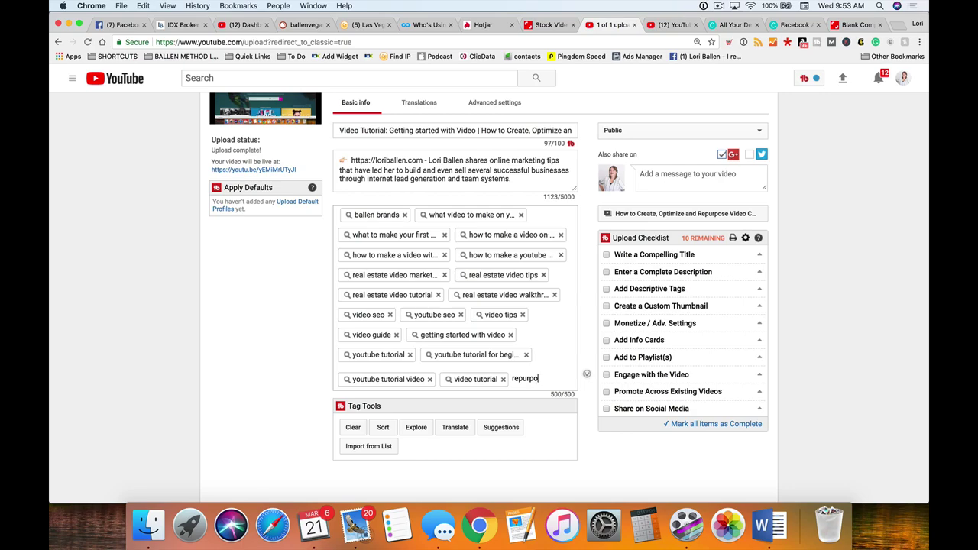
key("Return")
type("video content")
key("Return")
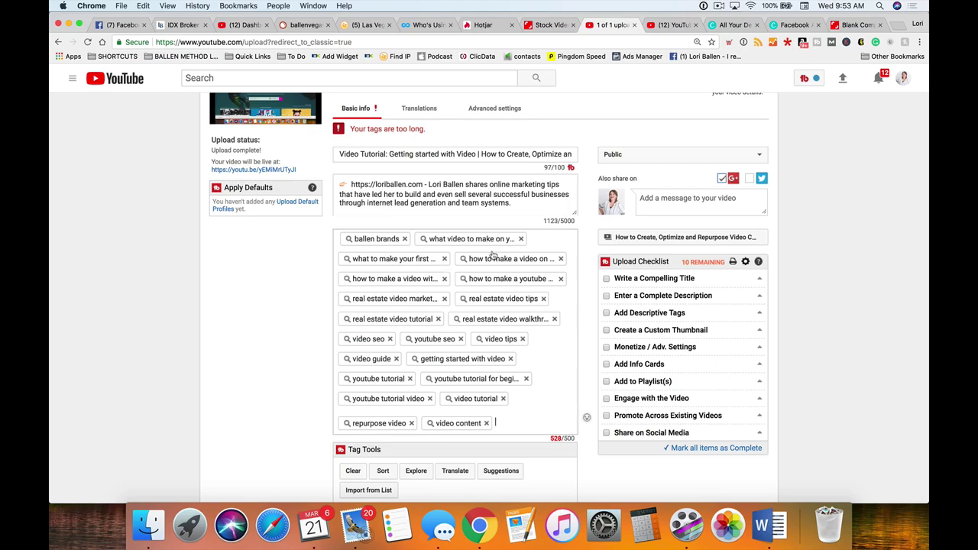
Remove the tag starting with "real estate video walkthr" from the video's tag list
left_click(555, 320)
left_click(797, 268)
scroll(782, 227, "down", 3)
scroll(726, 191, "up", 3)
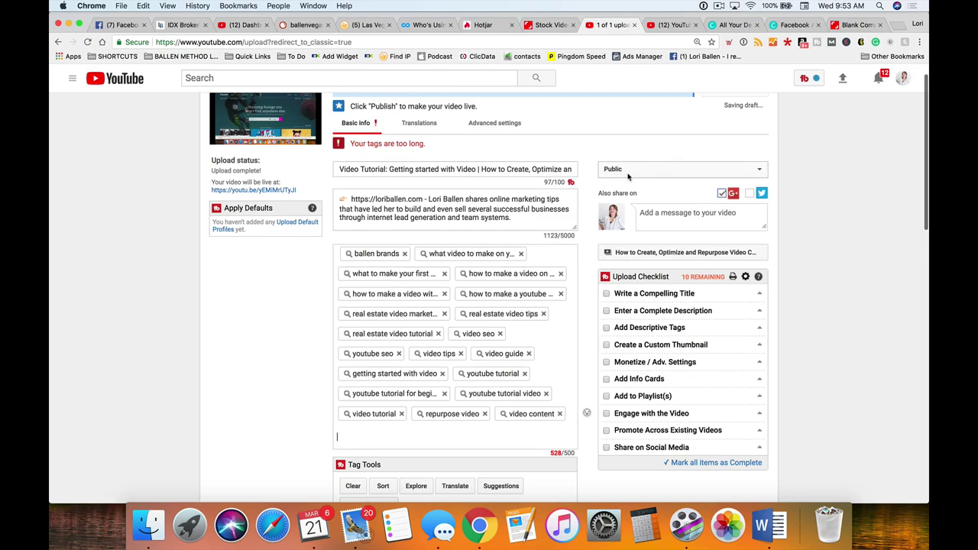
Keep the video's visibility as Public and enable sharing it on Twitter as well
left_click(633, 149)
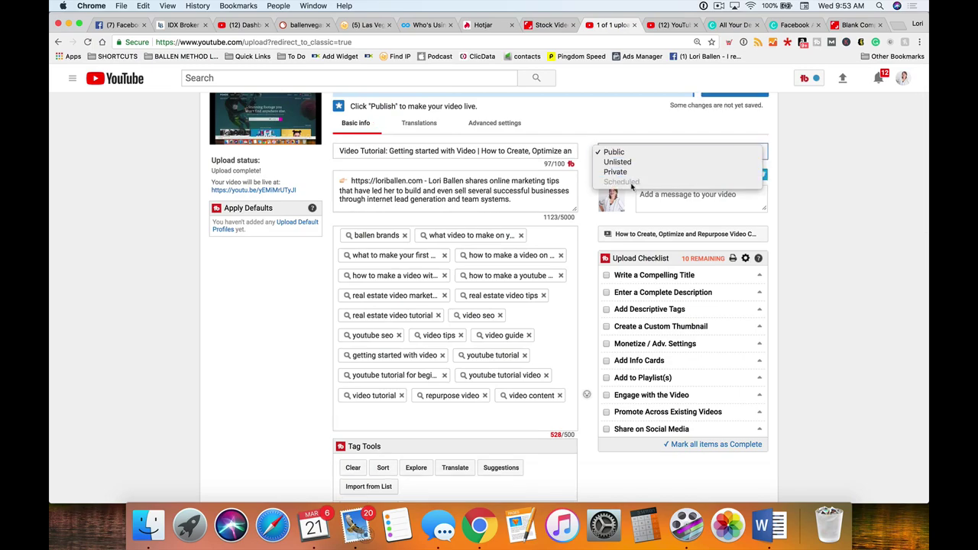
left_click(631, 154)
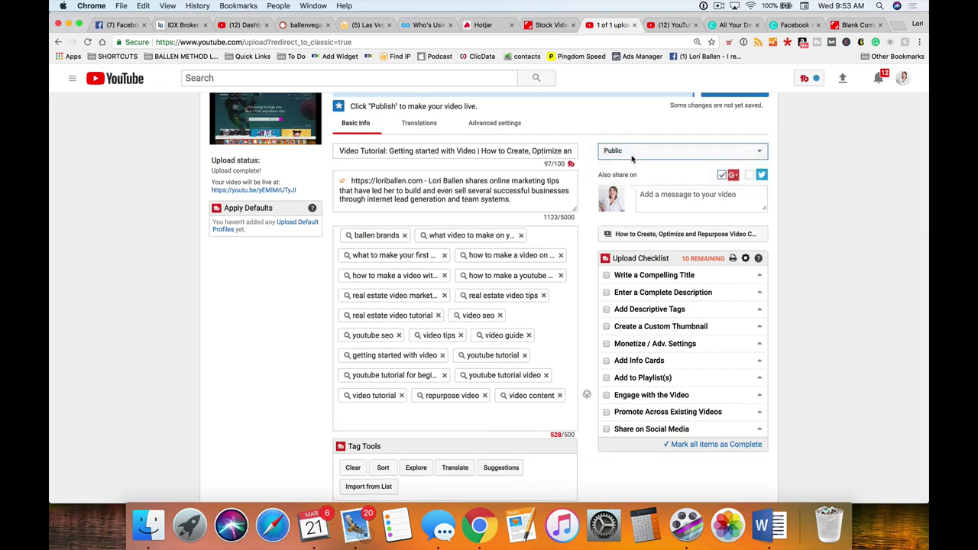
scroll(637, 164, "up", 1)
left_click(666, 219)
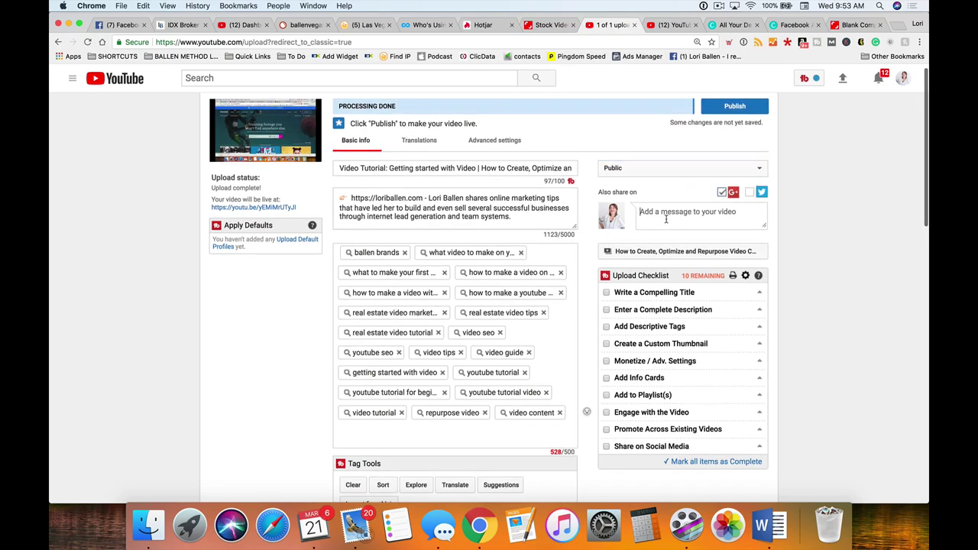
left_click(749, 192)
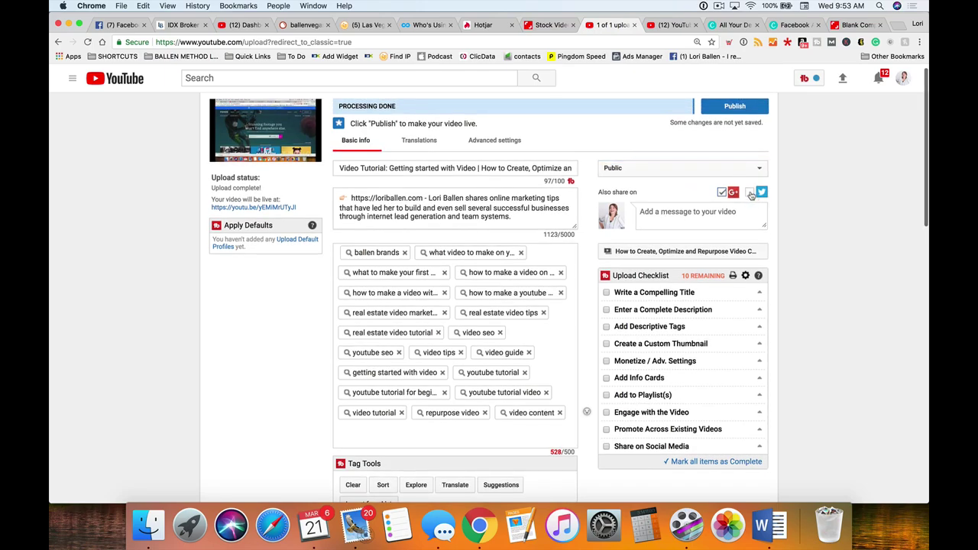
Write the share message "Check out this great video tutorial on creating video and video blogs for SEO #SEO #VIDEO"
left_click(706, 214)
type("Check out")
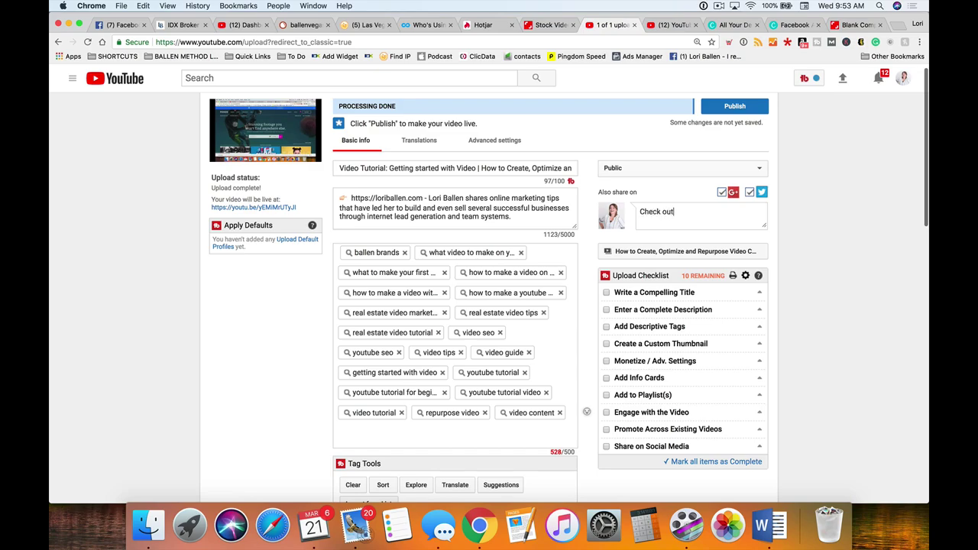
type(" this great video tutorial on")
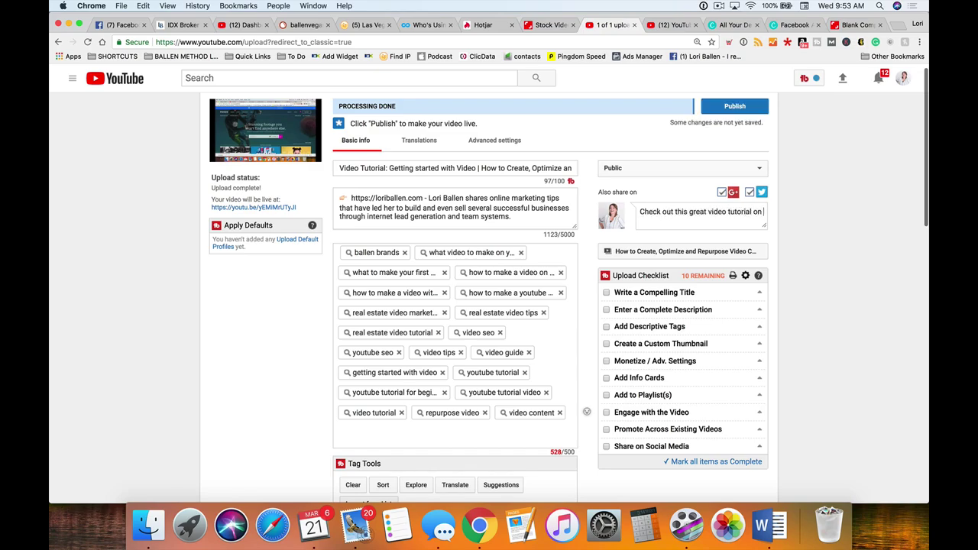
type(" creating video and video blogs for SEO #")
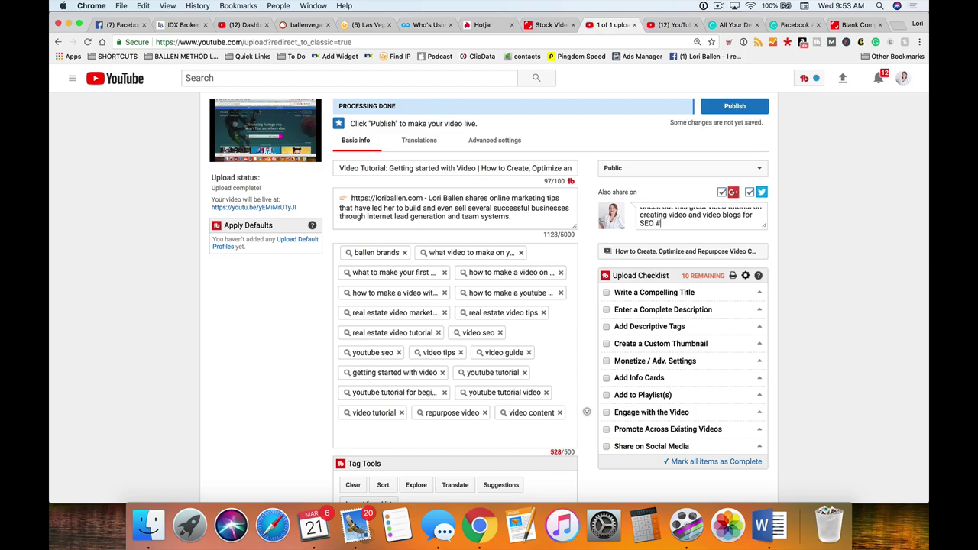
type("#VIDEO")
scroll(810, 240, "down", 2)
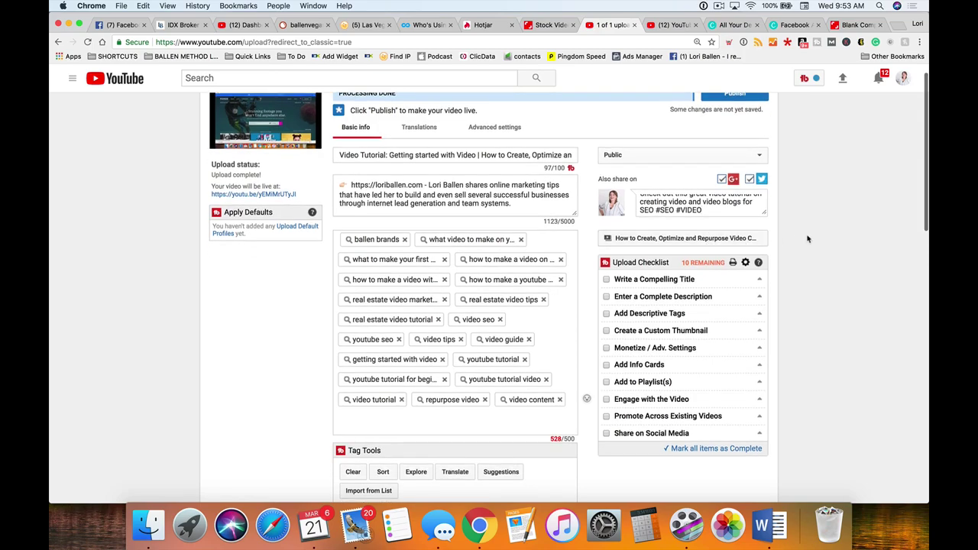
left_click_drag(732, 186, 636, 177)
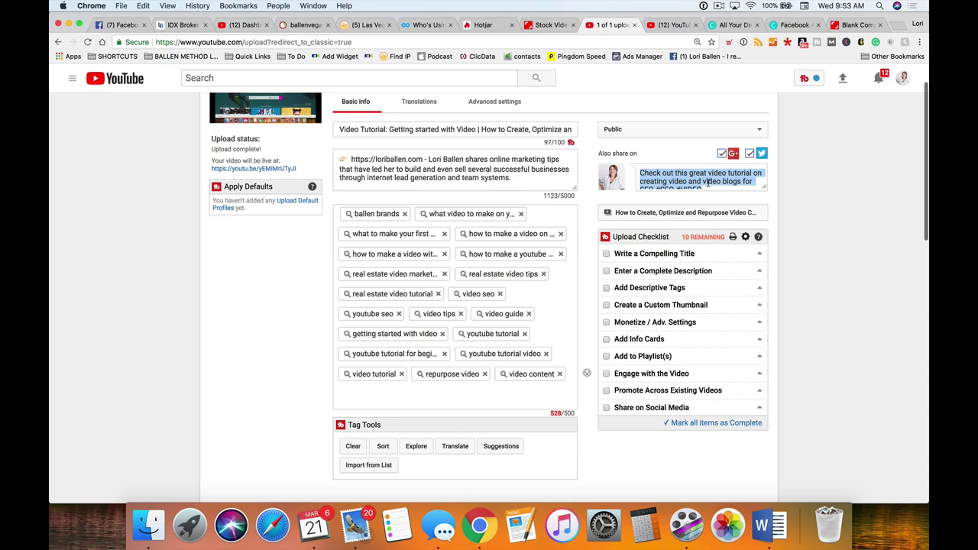
scroll(703, 179, "down", 1)
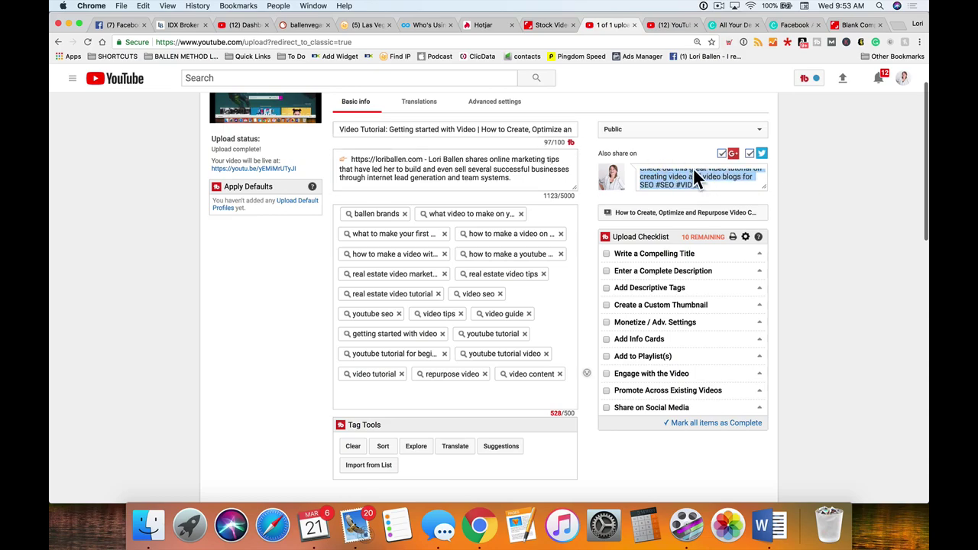
Open the video's playlist selection and check which playlist the video is assigned to
scroll(808, 215, "down", 2)
scroll(809, 215, "down", 2)
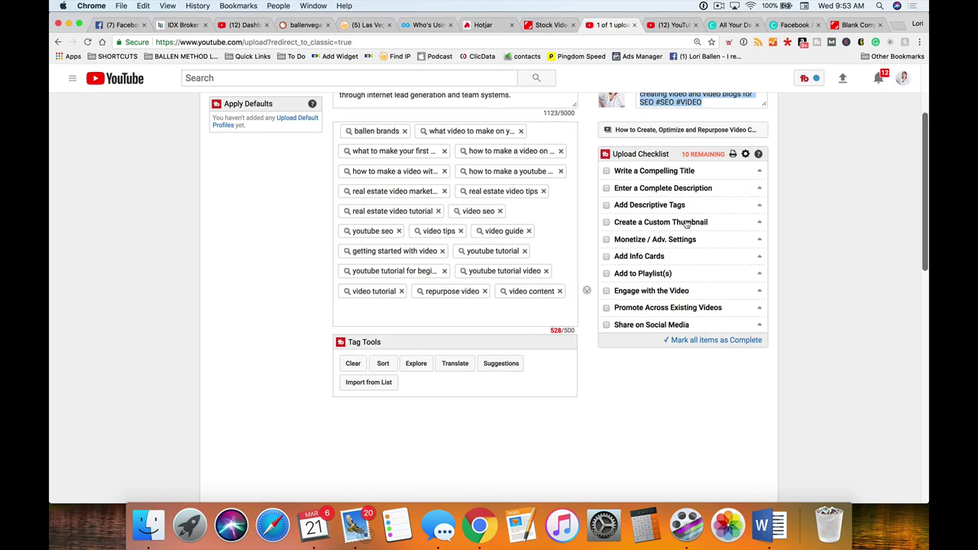
scroll(649, 206, "up", 5)
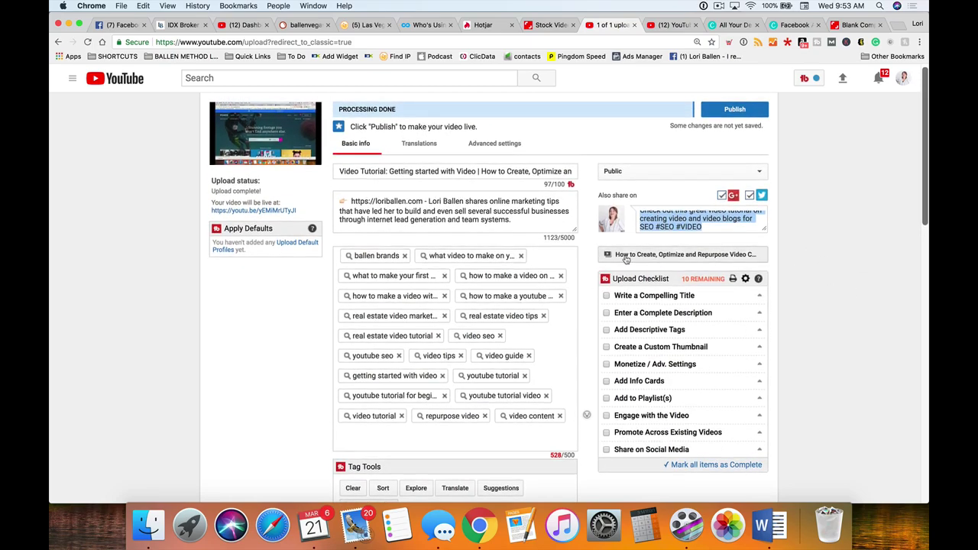
left_click(627, 260)
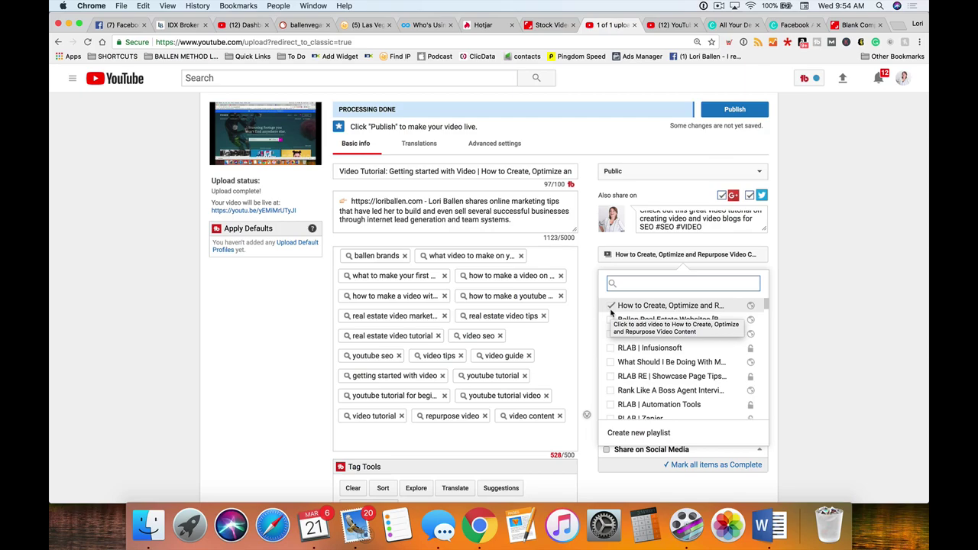
Switch to the browser tab with the Creator Studio channel settings and look over the videos in the Video Manager
left_click(668, 25)
scroll(113, 275, "down", 1)
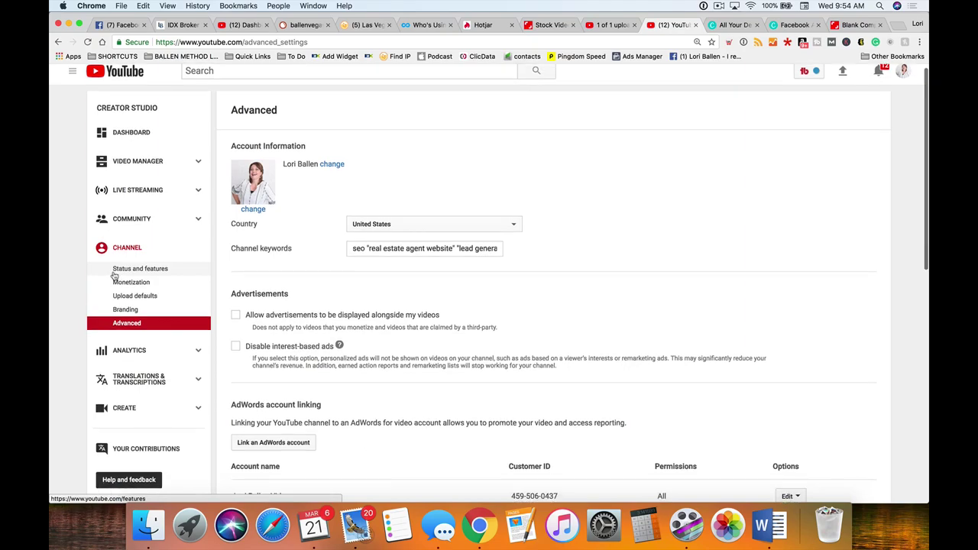
left_click(127, 162)
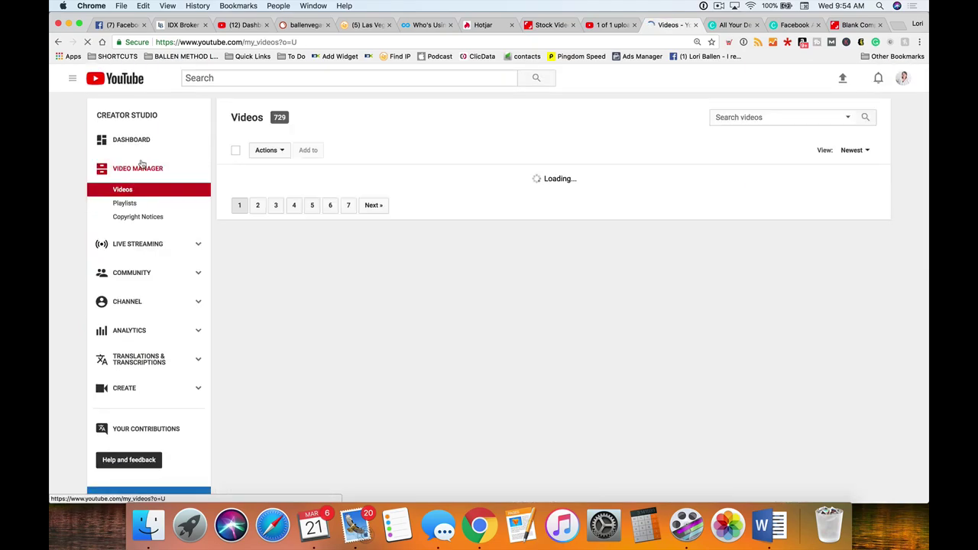
scroll(197, 313, "down", 1)
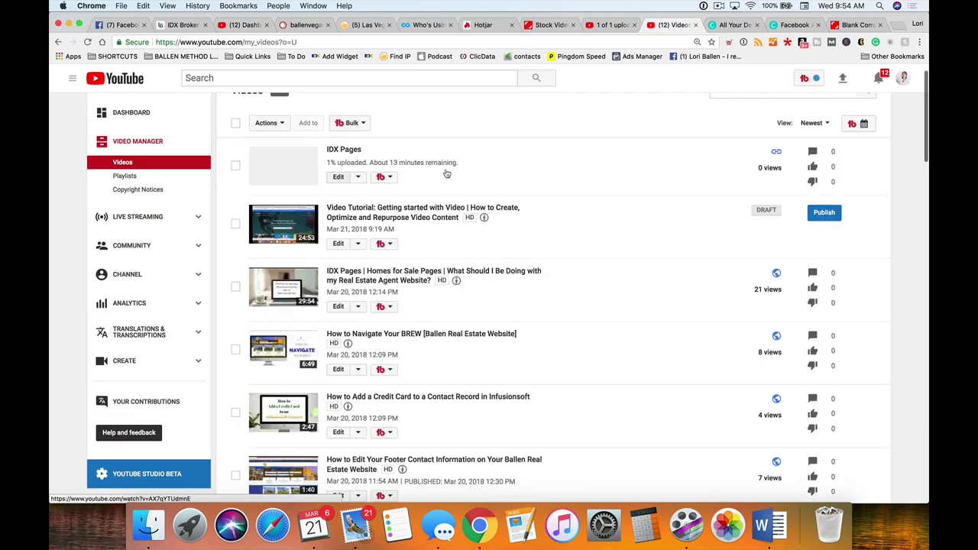
scroll(540, 168, "down", 2)
scroll(527, 198, "up", 3)
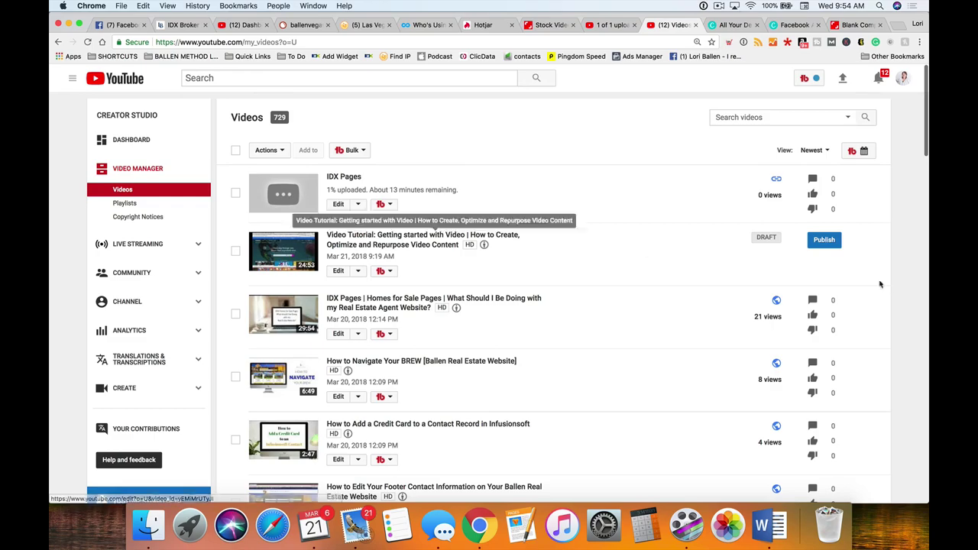
Open the channel's playlists in the Video Manager and look through them
left_click(126, 203)
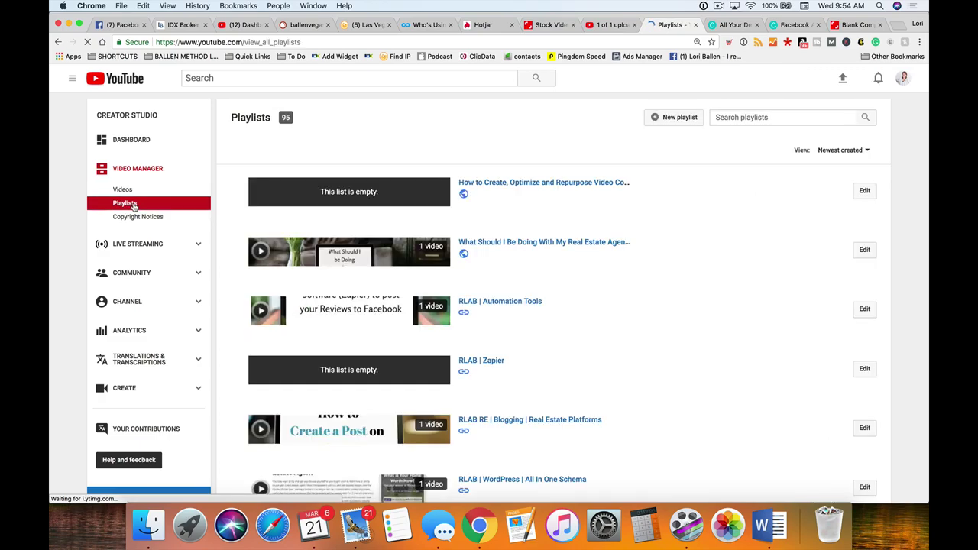
scroll(645, 230, "down", 1)
scroll(646, 230, "down", 10)
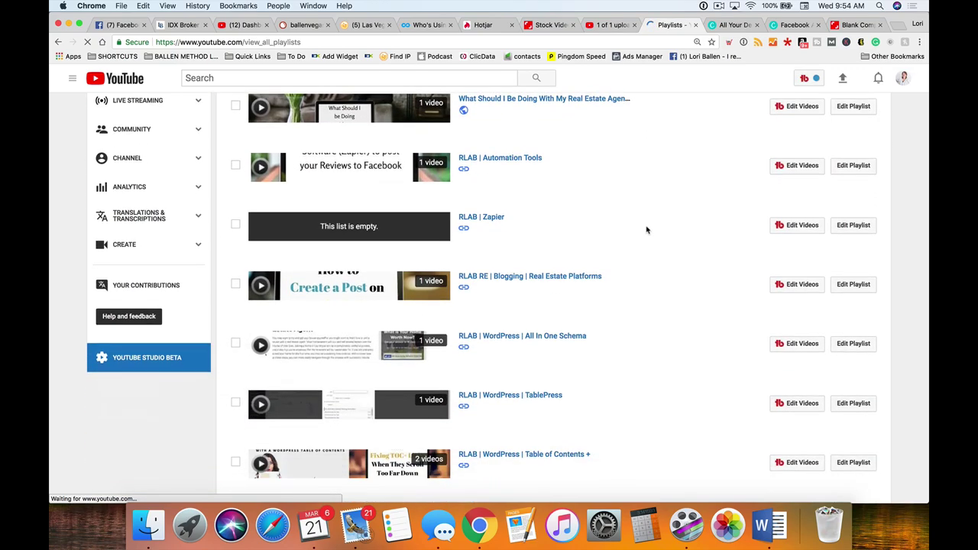
scroll(646, 229, "down", 2)
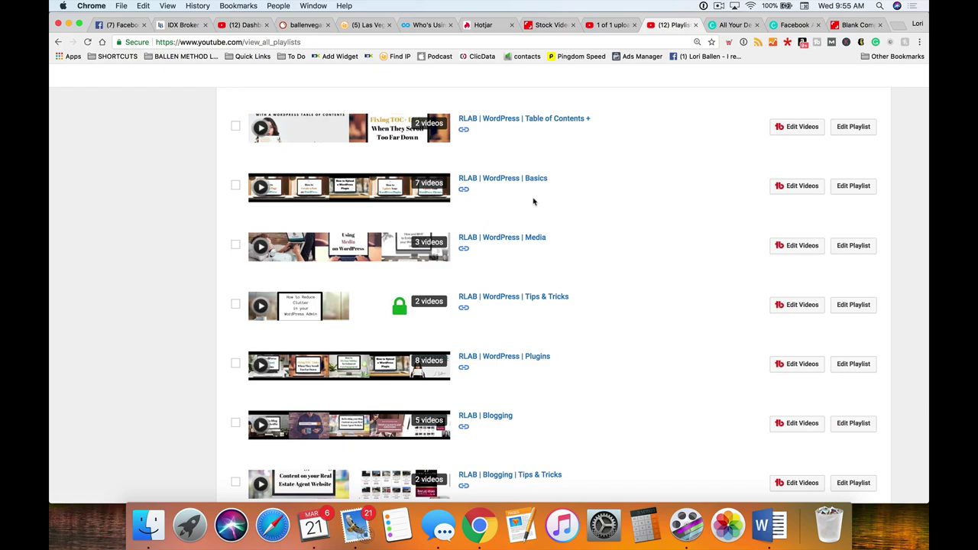
Open the settings of the playlist "RLAB | WordPress | Basics" and set its privacy to Public
left_click(845, 188)
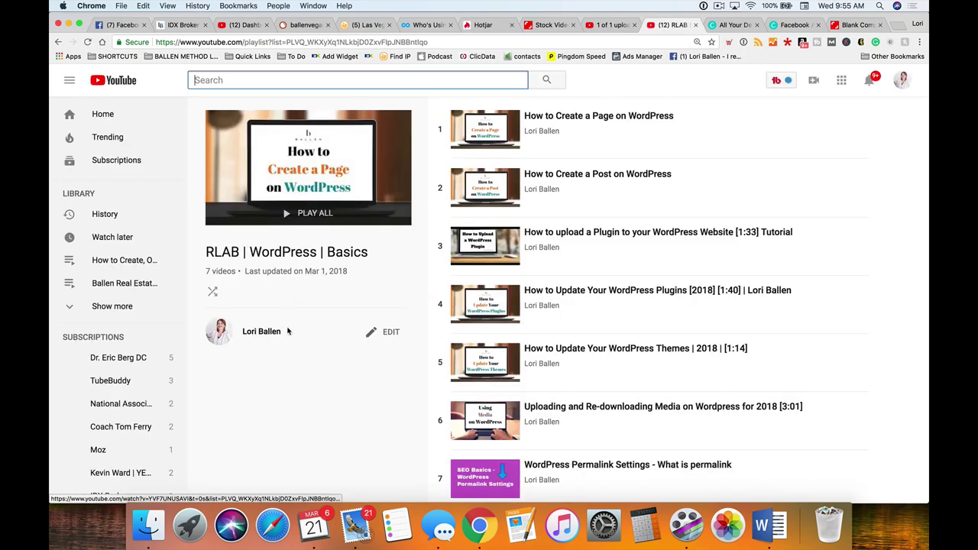
left_click(387, 334)
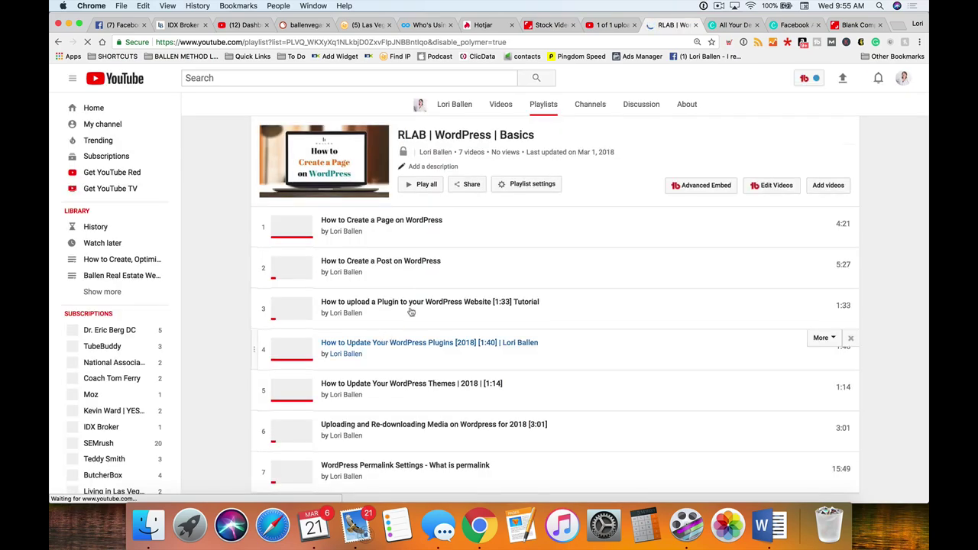
left_click(533, 189)
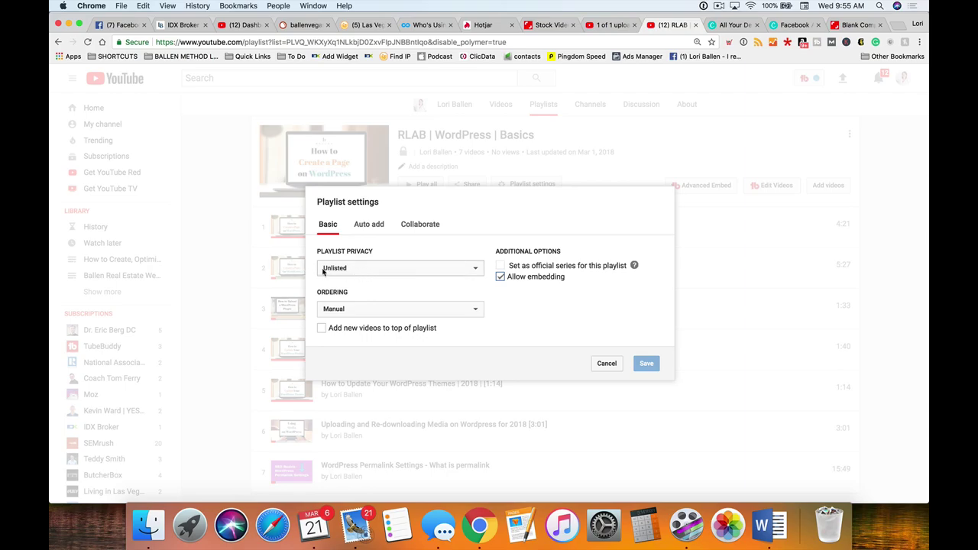
left_click(351, 271)
left_click(352, 269)
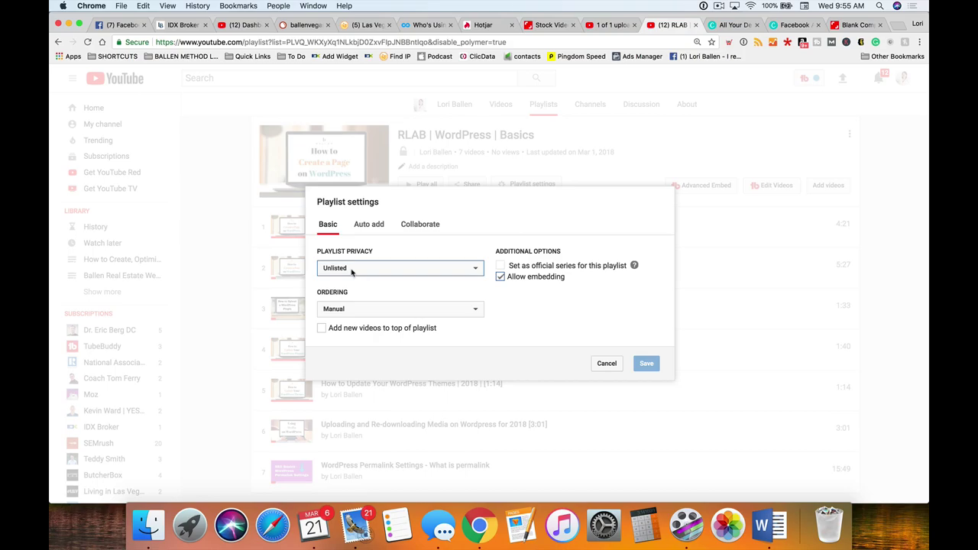
left_click(351, 269)
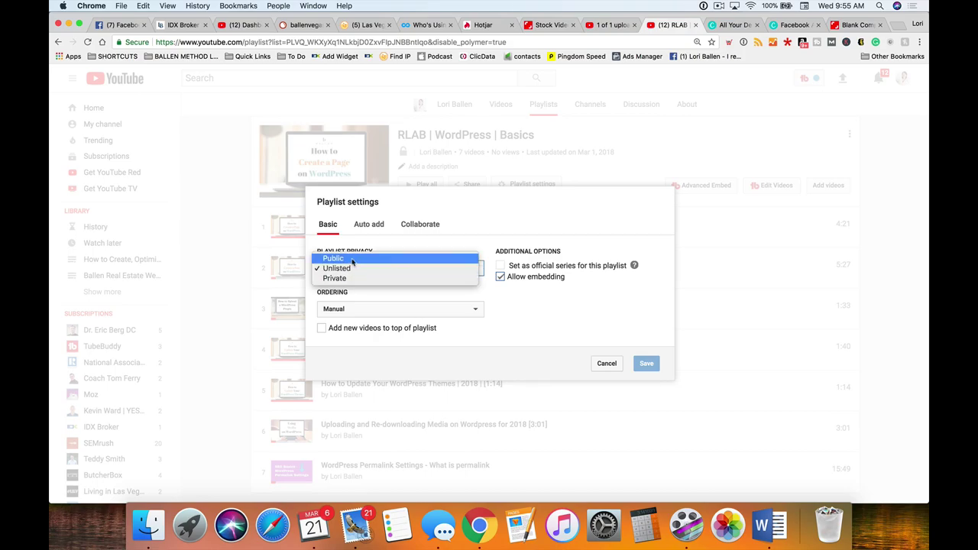
left_click(352, 262)
Look at the playlist's ordering options and try out adding new videos to the top of the playlist
left_click(352, 310)
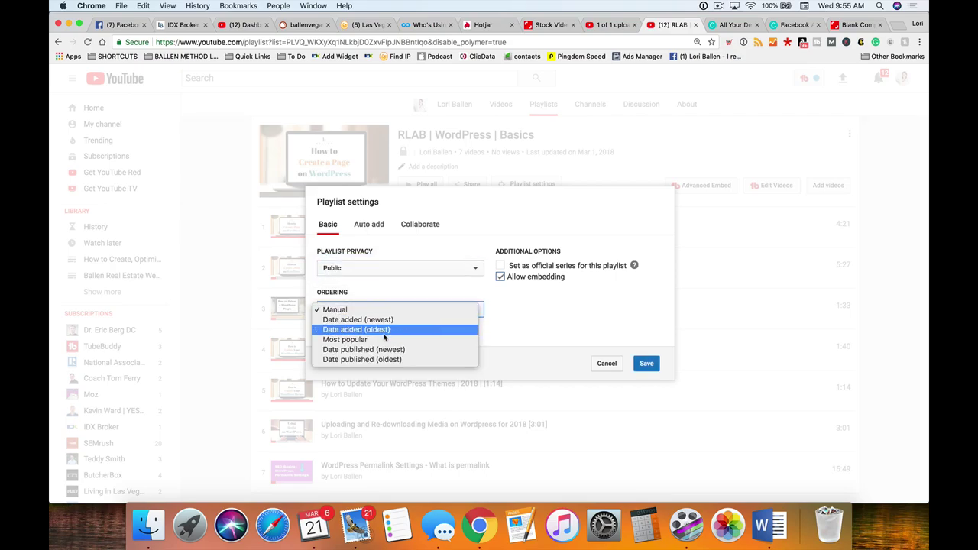
left_click(579, 336)
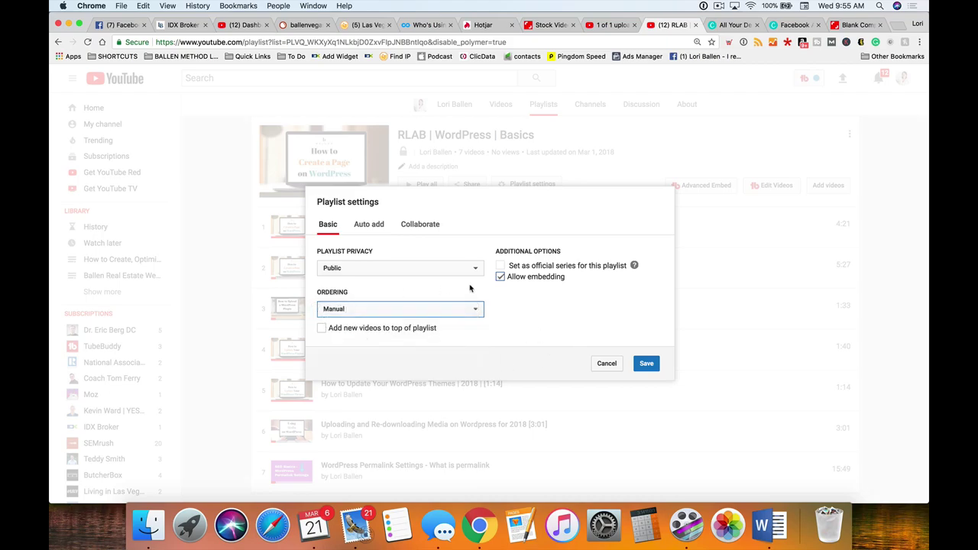
left_click(322, 329)
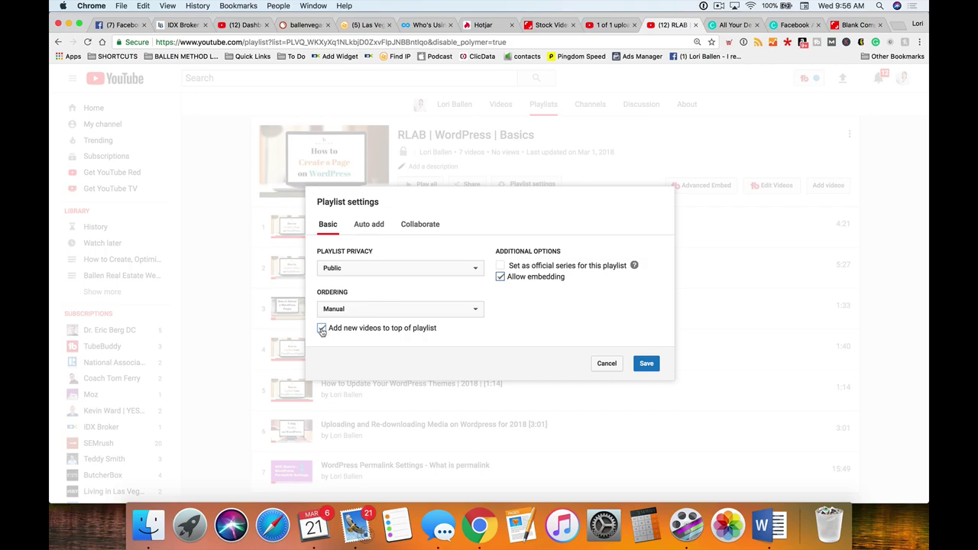
left_click(321, 329)
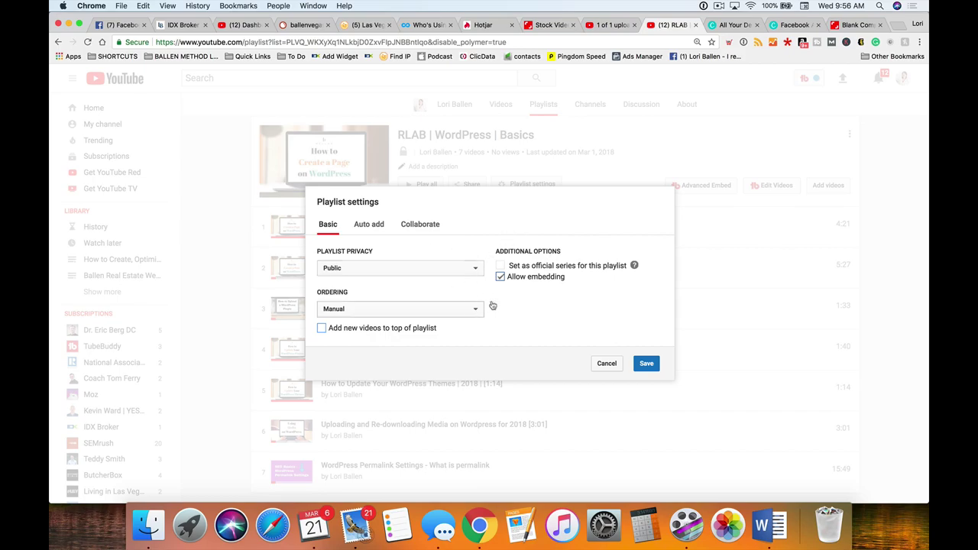
Try an auto add rule for videos whose title contains "how to"
left_click(368, 224)
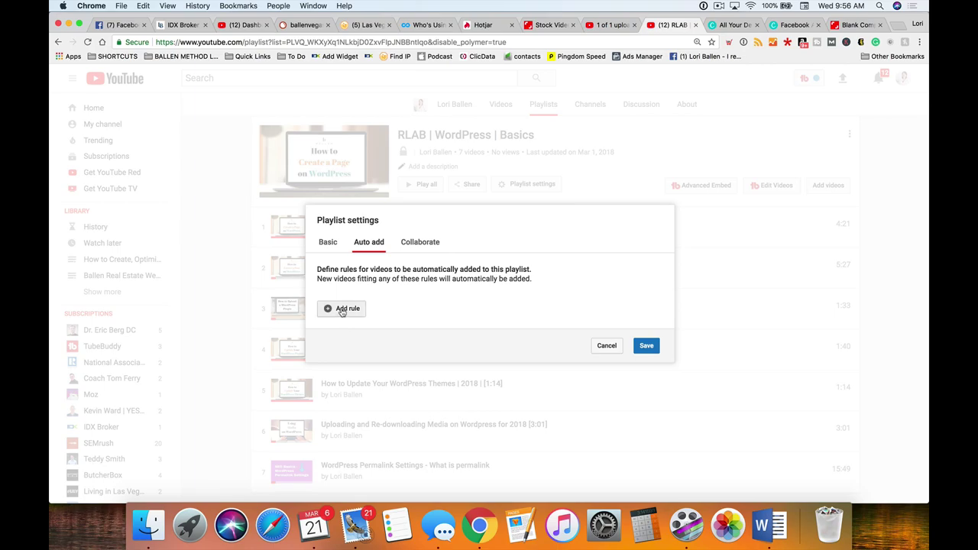
left_click(341, 310)
left_click(469, 291)
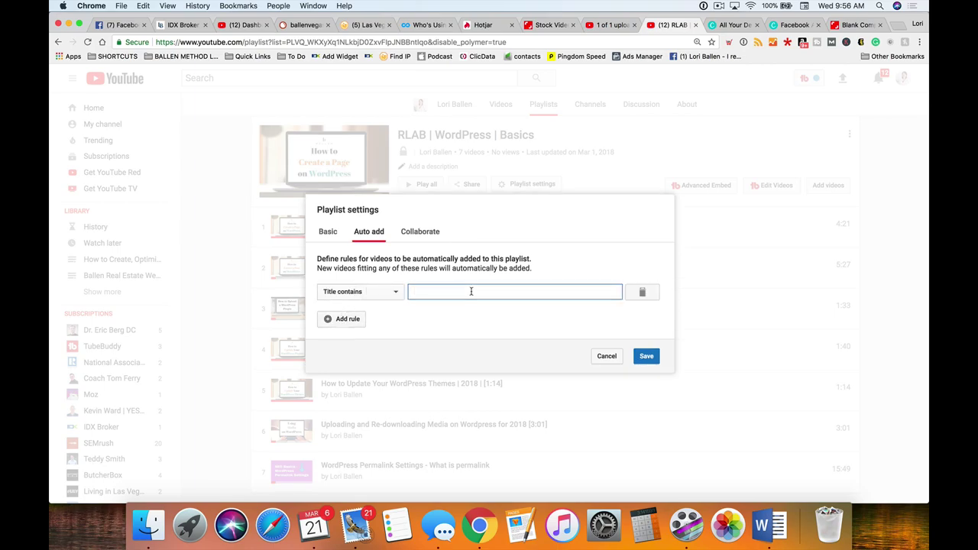
type("how to")
Add a second auto add rule to view its condition types, and remove both rules
left_click(340, 319)
left_click(350, 306)
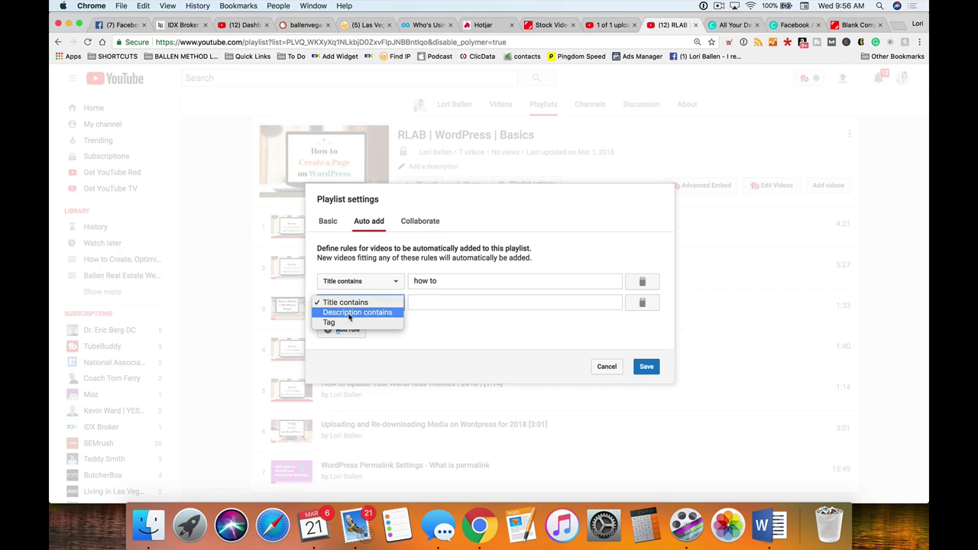
left_click(489, 362)
left_click(657, 304)
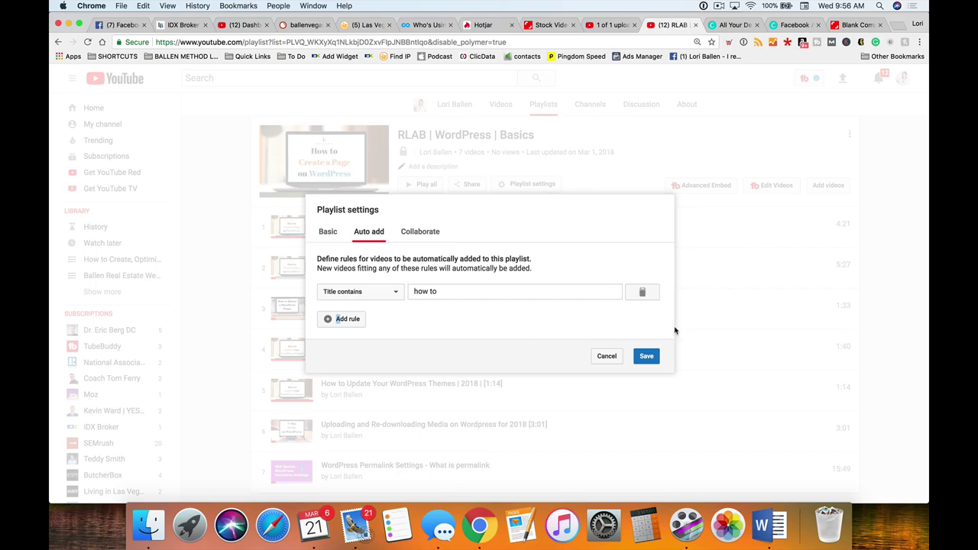
left_click(645, 292)
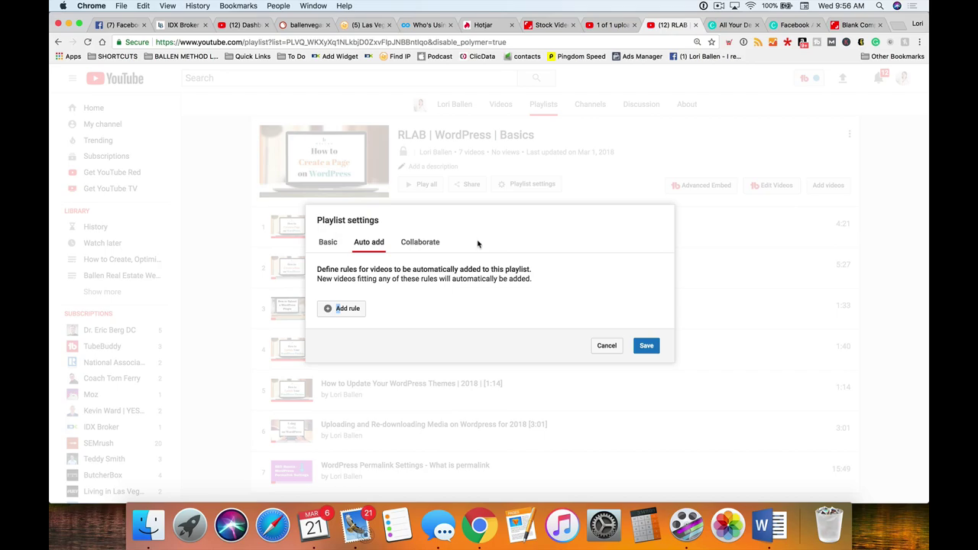
Look at the playlist's collaboration options and return to its basic privacy, ordering and additional options
left_click(409, 243)
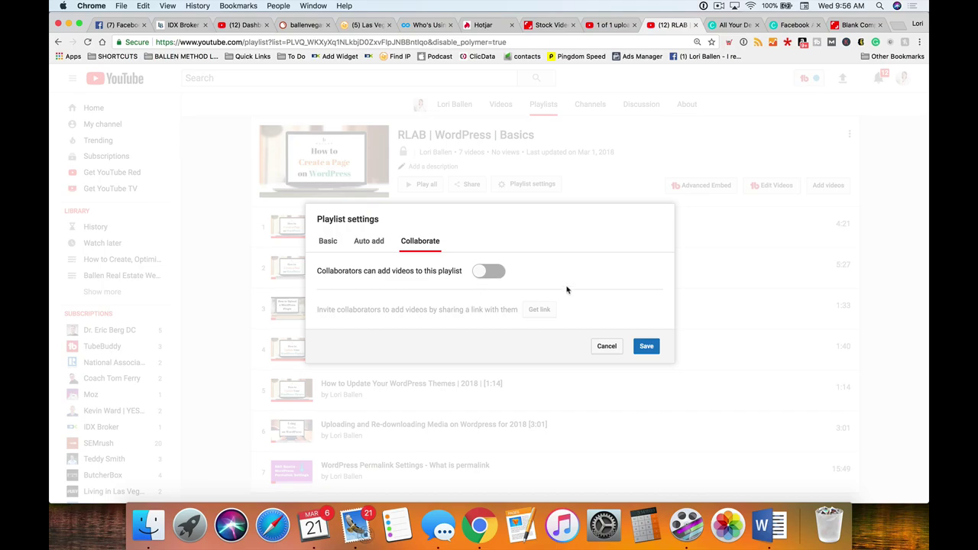
left_click(381, 243)
left_click(327, 242)
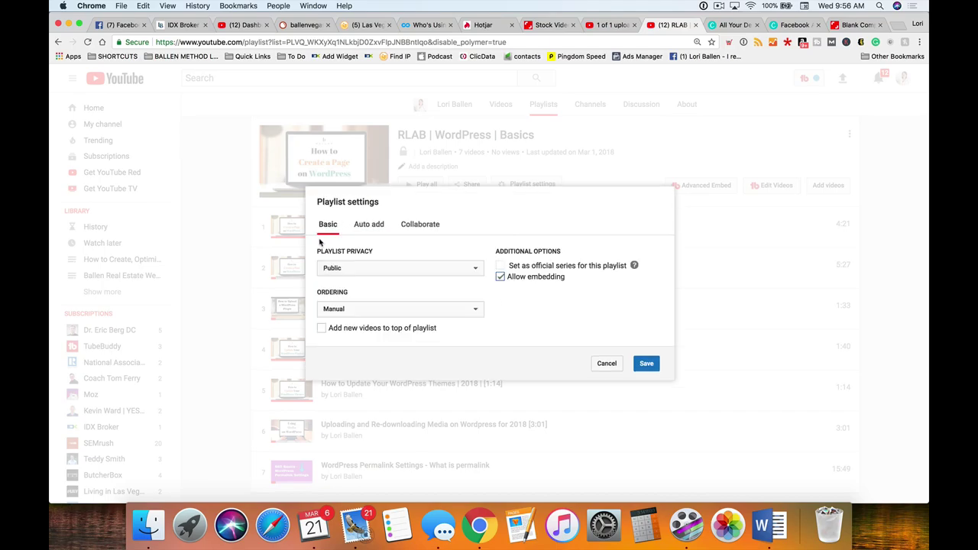
scroll(514, 268, "down", 2)
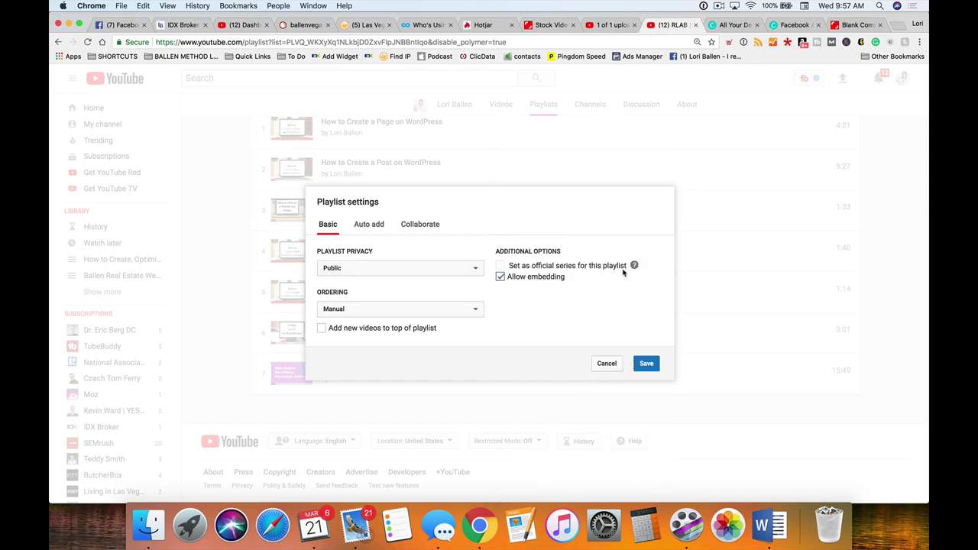
scroll(501, 269, "down", 1)
Try turning off embedding and setting the playlist as an official series, and discard the playlist settings changes
left_click(500, 277)
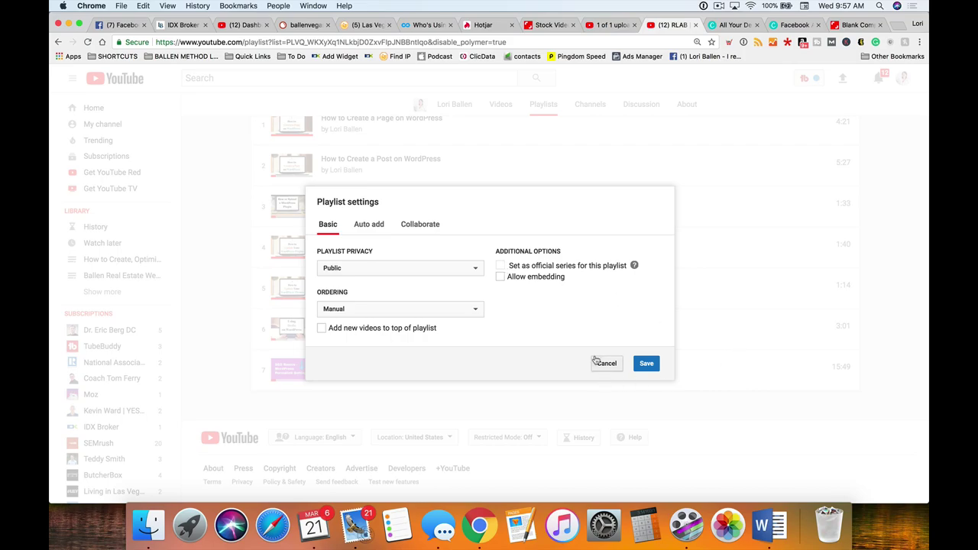
left_click(499, 266)
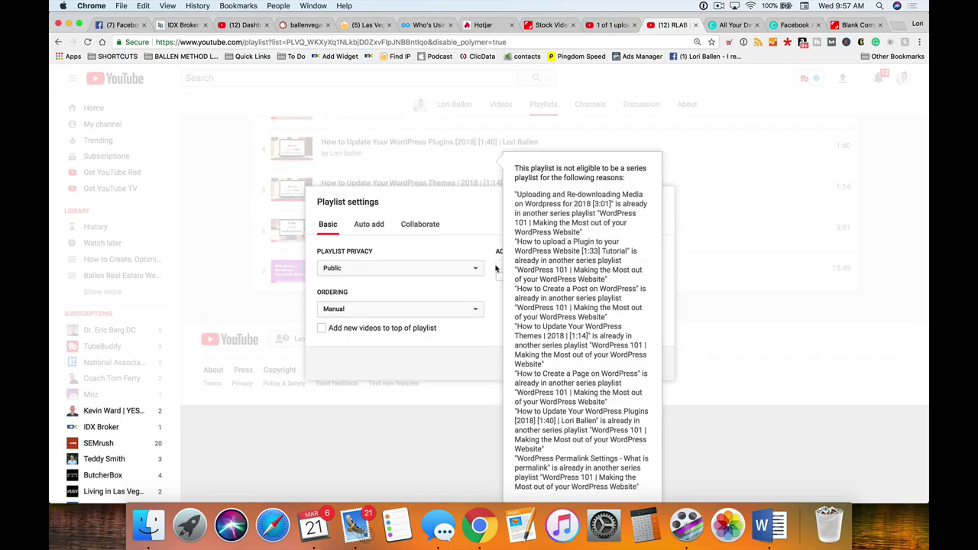
left_click(390, 376)
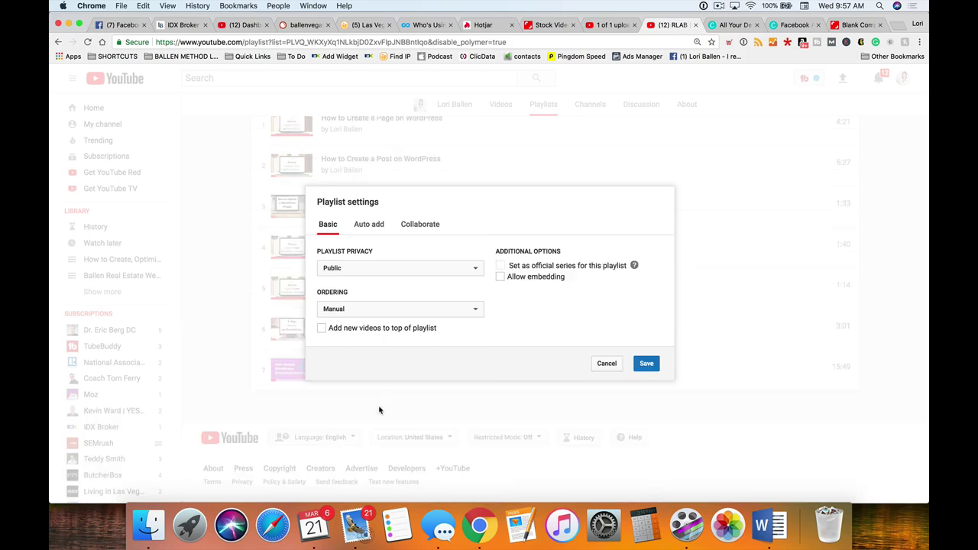
left_click(604, 365)
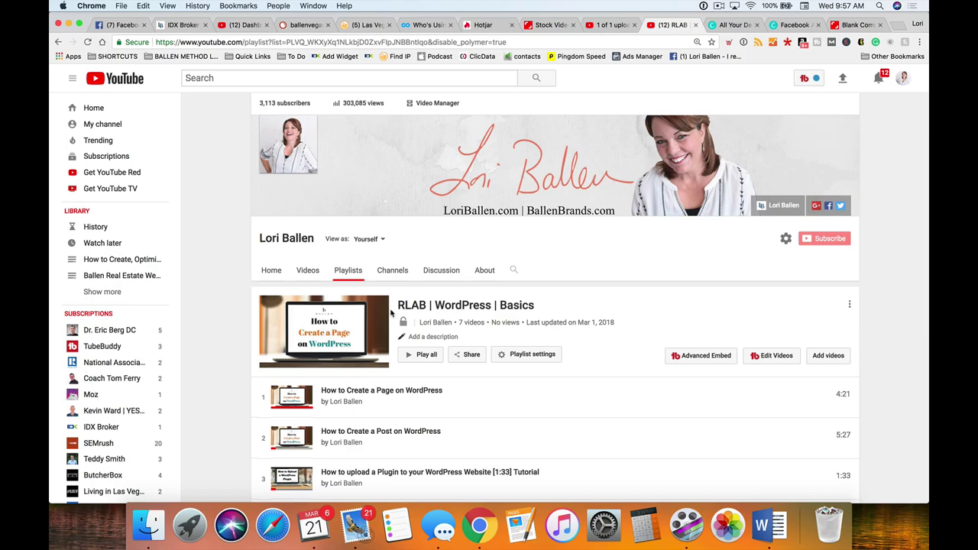
Look through the videos in the WordPress basics playlist and the playlist choices on the video upload page
scroll(391, 311, "down", 3)
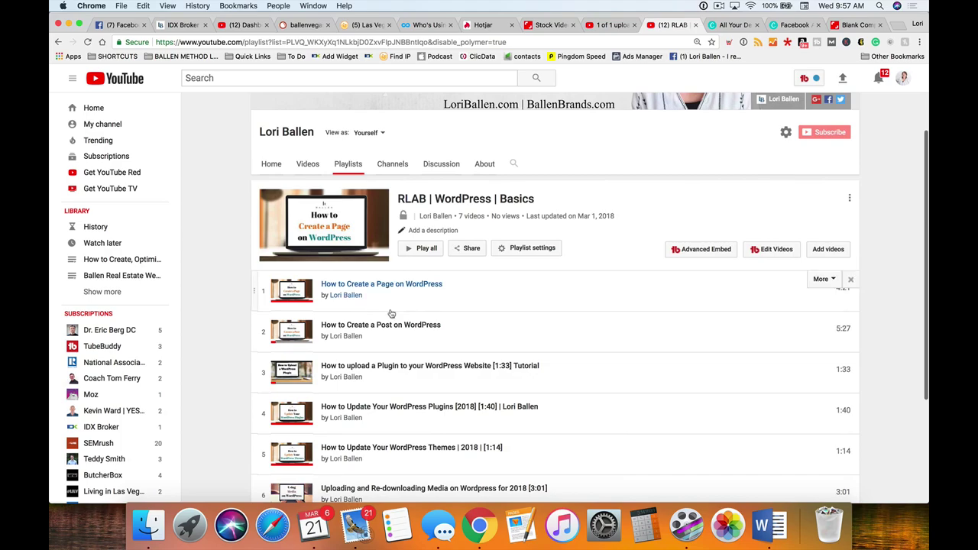
scroll(391, 311, "up", 3)
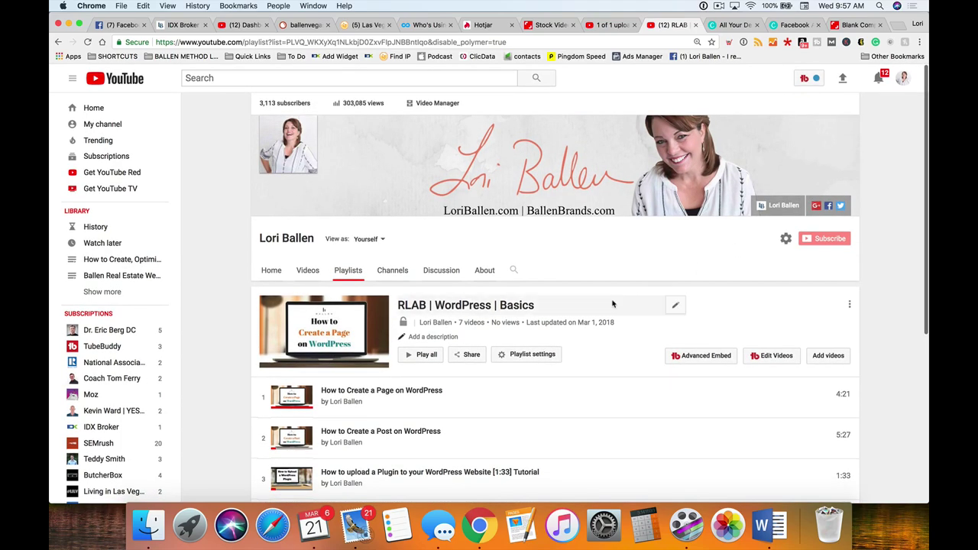
scroll(611, 304, "down", 3)
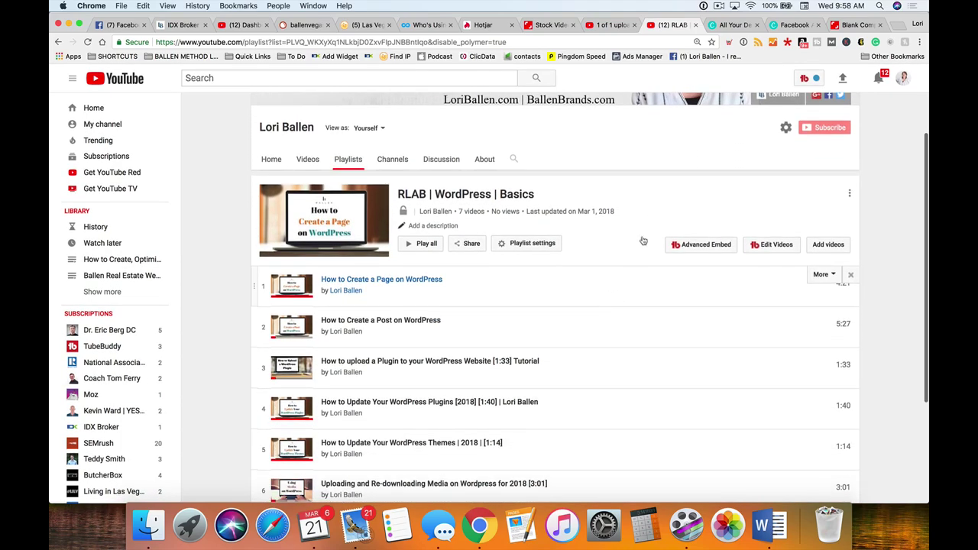
left_click(607, 26)
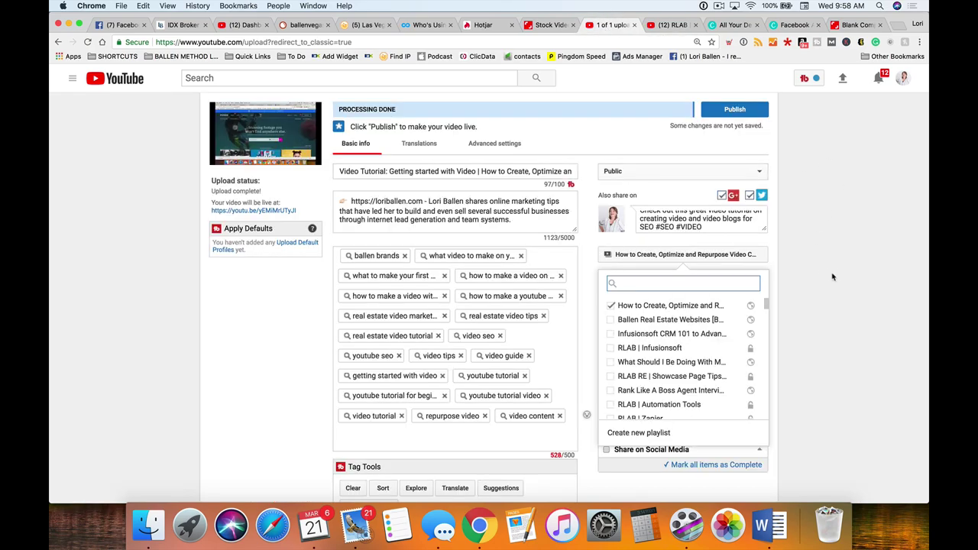
scroll(831, 275, "down", 1)
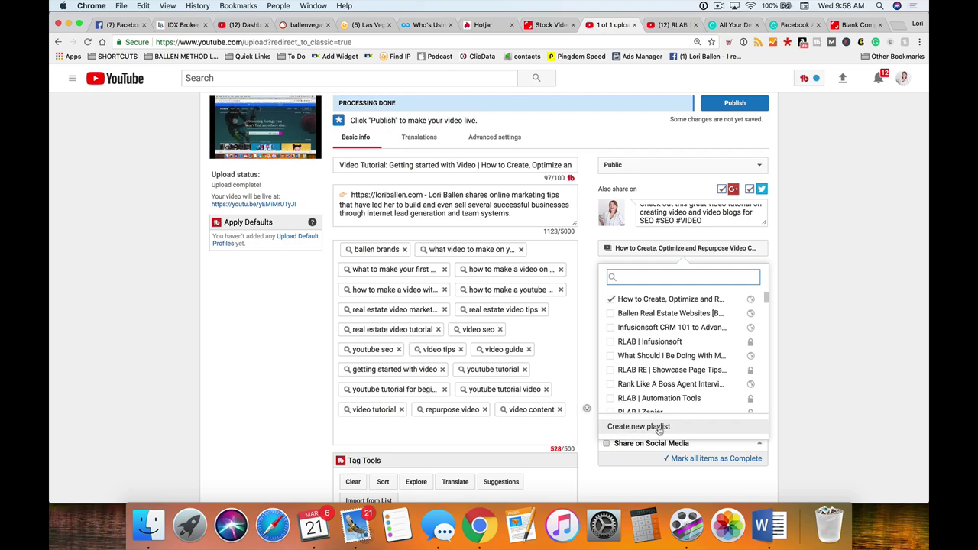
left_click(670, 24)
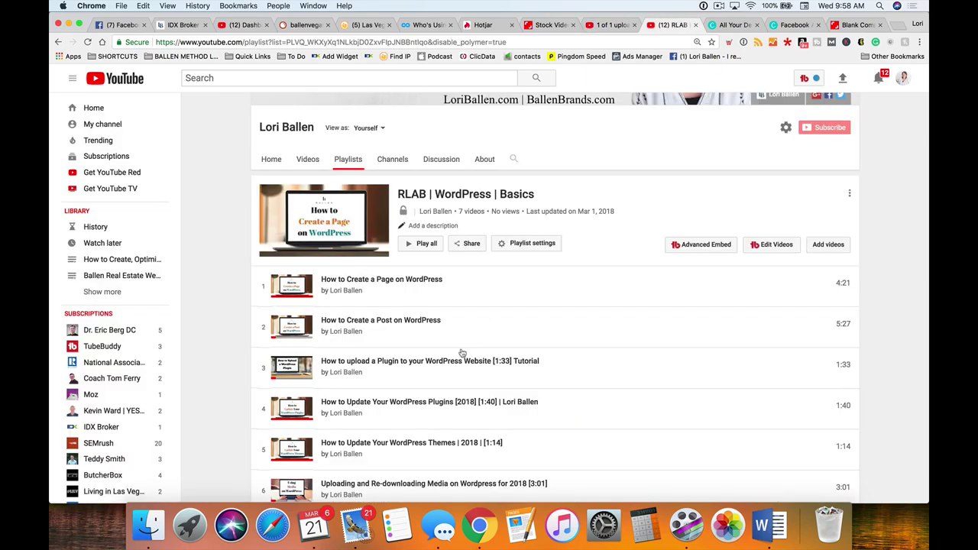
Open the channel's home page and examine its playlist sections, including more videos in "Rank Like A Boss Agent Interviews", down to the popular uploads
left_click(88, 127)
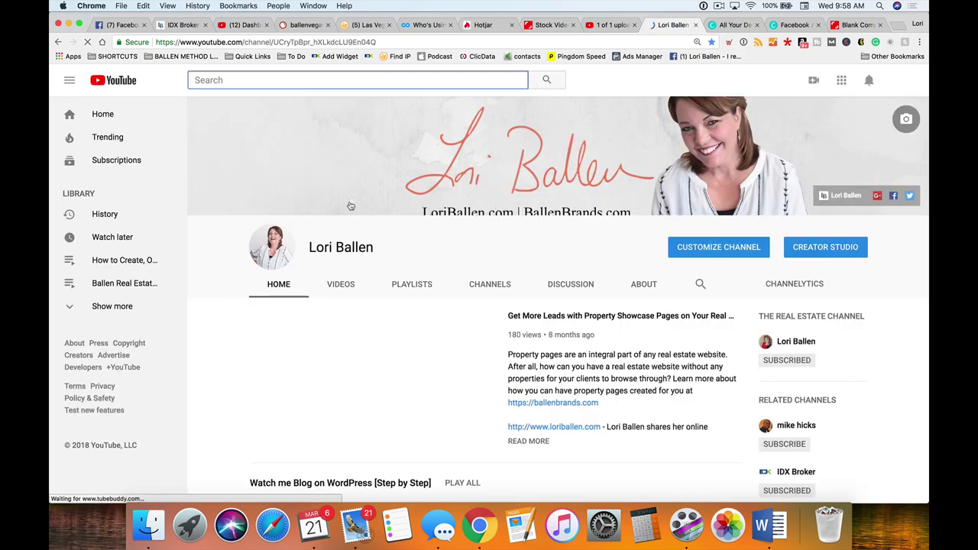
scroll(371, 308, "down", 3)
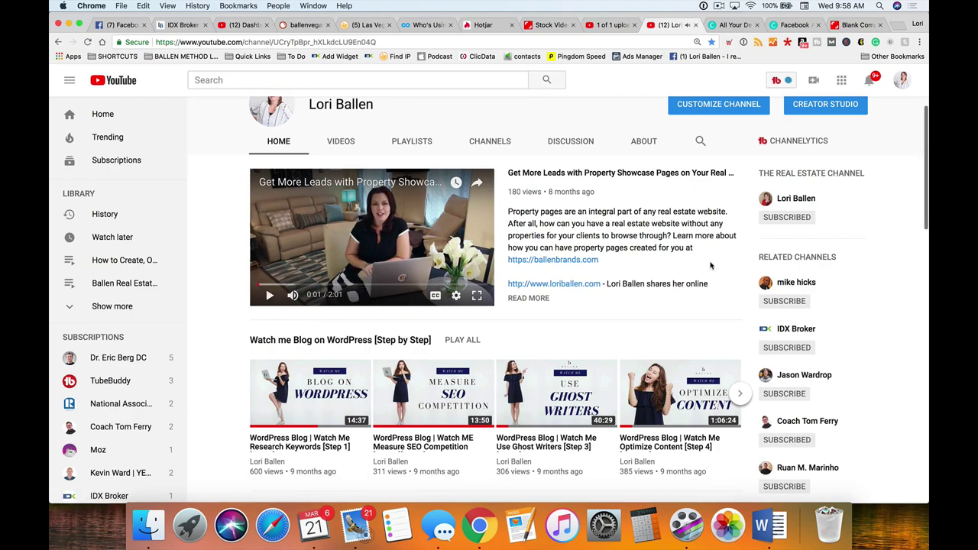
scroll(712, 267, "down", 3)
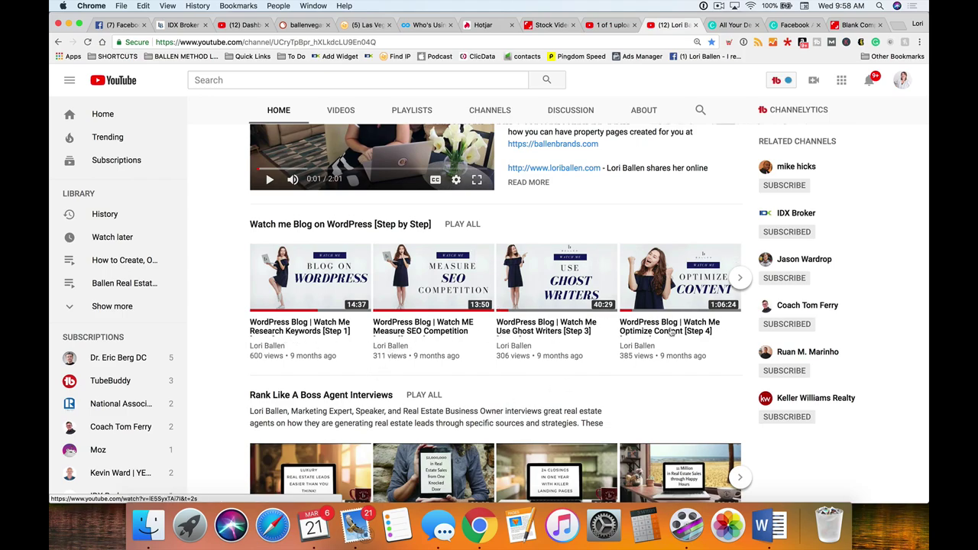
scroll(472, 272, "down", 5)
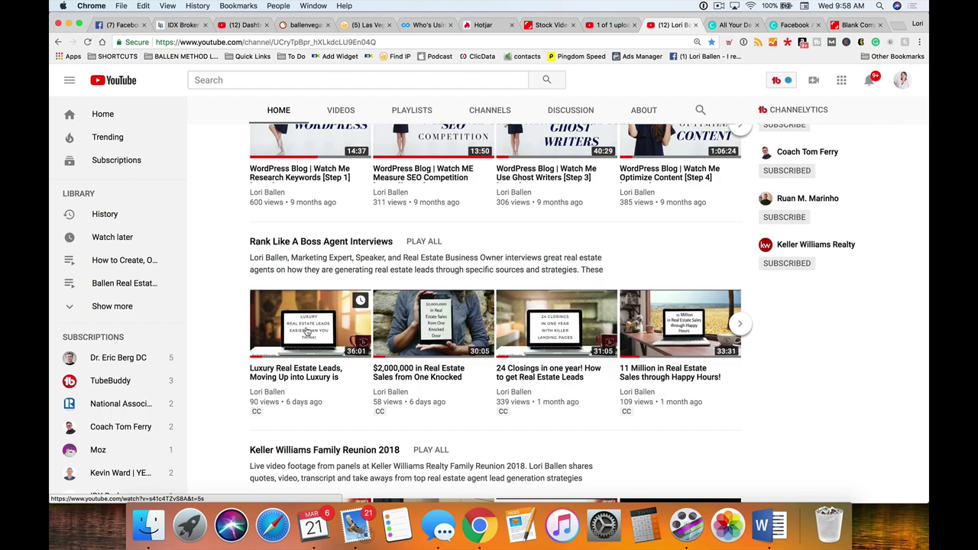
left_click(741, 325)
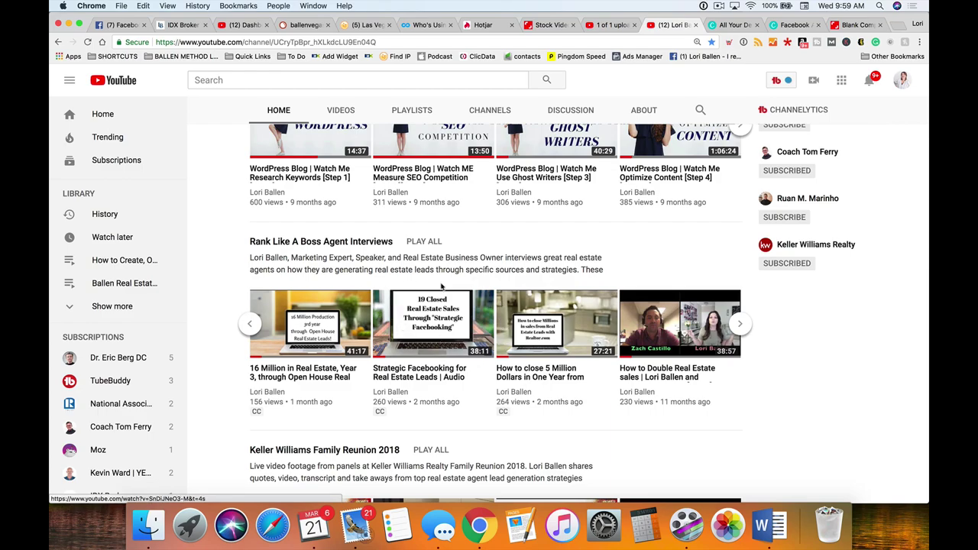
scroll(441, 286, "down", 10)
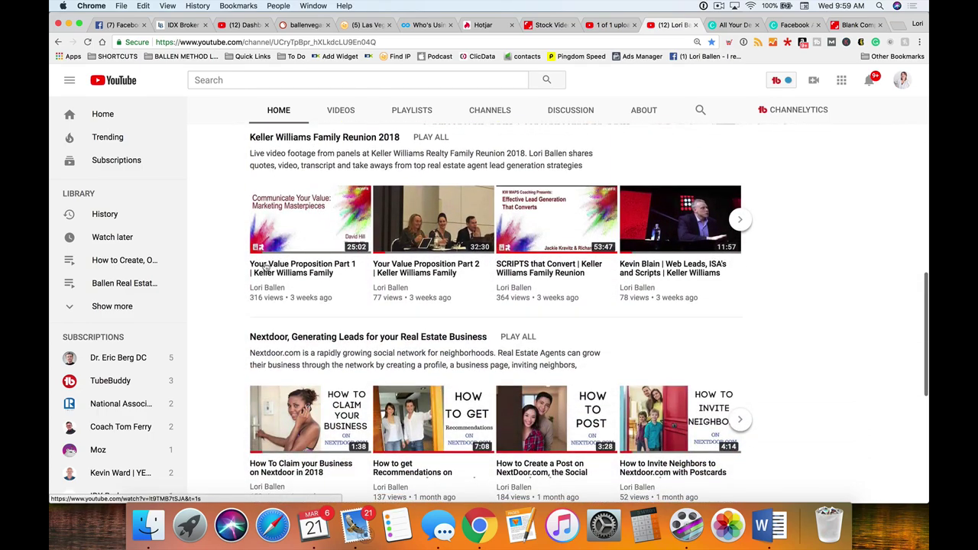
scroll(265, 267, "down", 5)
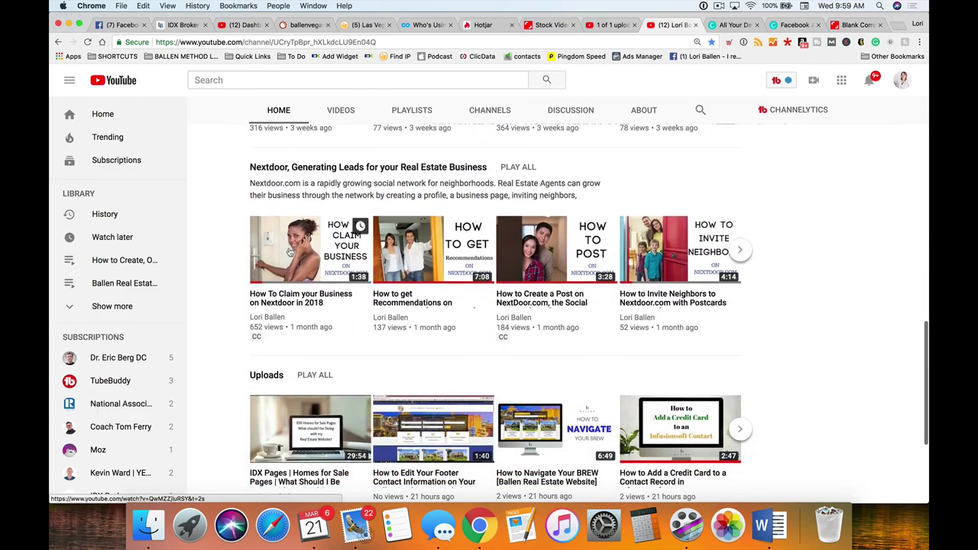
scroll(569, 282, "down", 6)
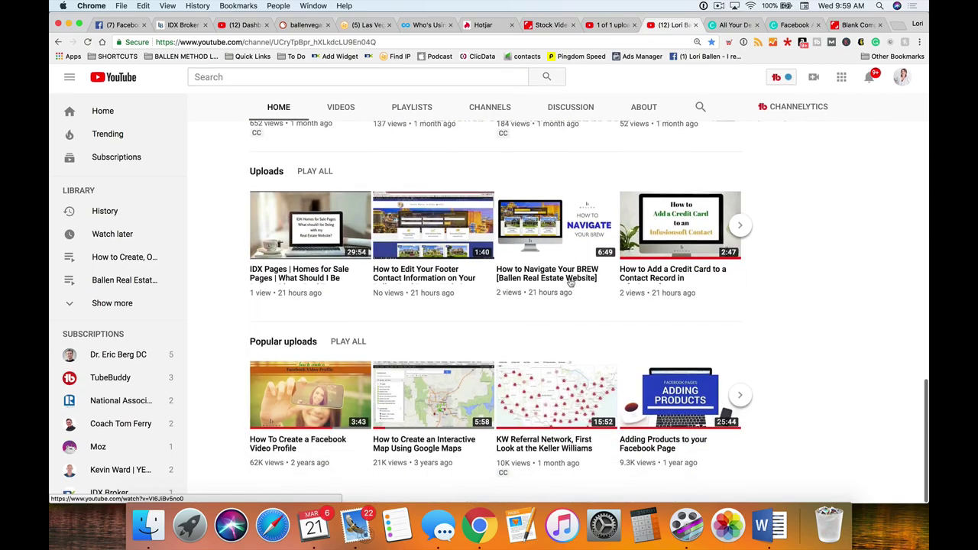
Examine the channel home page's header, featured video and the "Watch me Blog on WordPress [Step by Step]" section
scroll(609, 316, "up", 20)
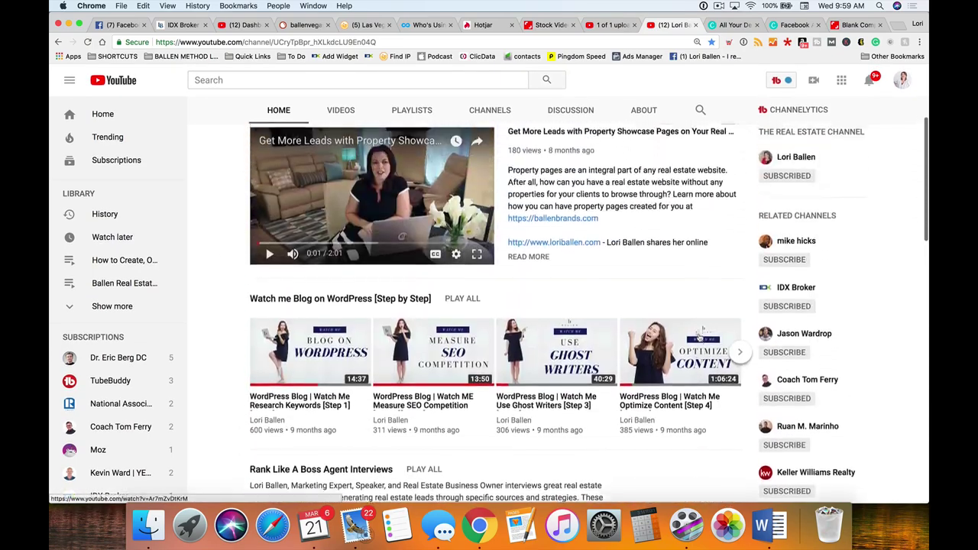
scroll(700, 338, "up", 5)
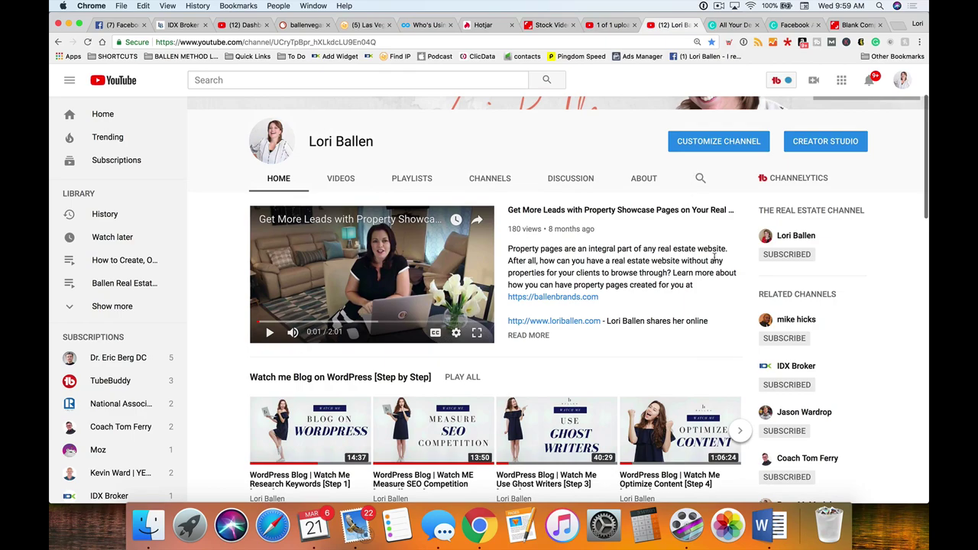
scroll(714, 259, "down", 4)
scroll(719, 284, "up", 5)
scroll(719, 284, "up", 1)
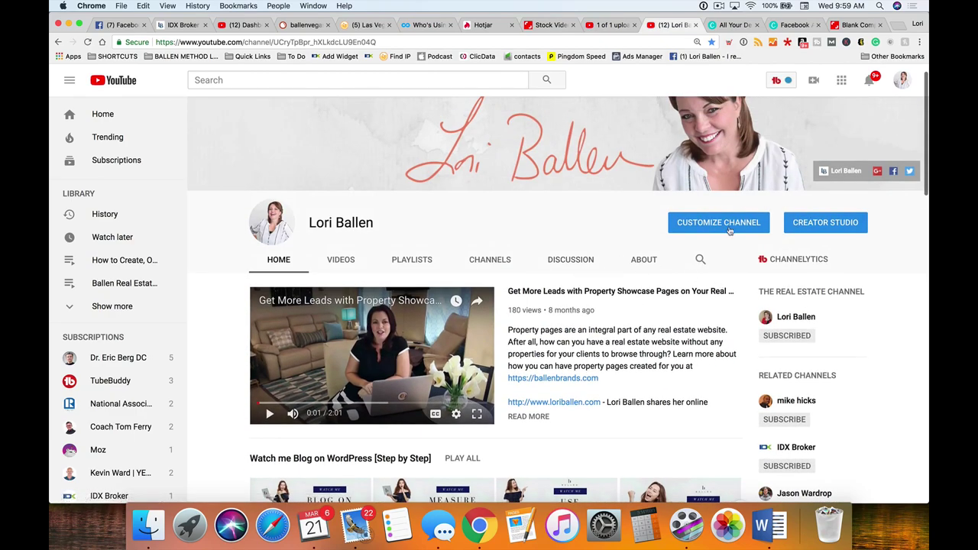
scroll(729, 229, "down", 5)
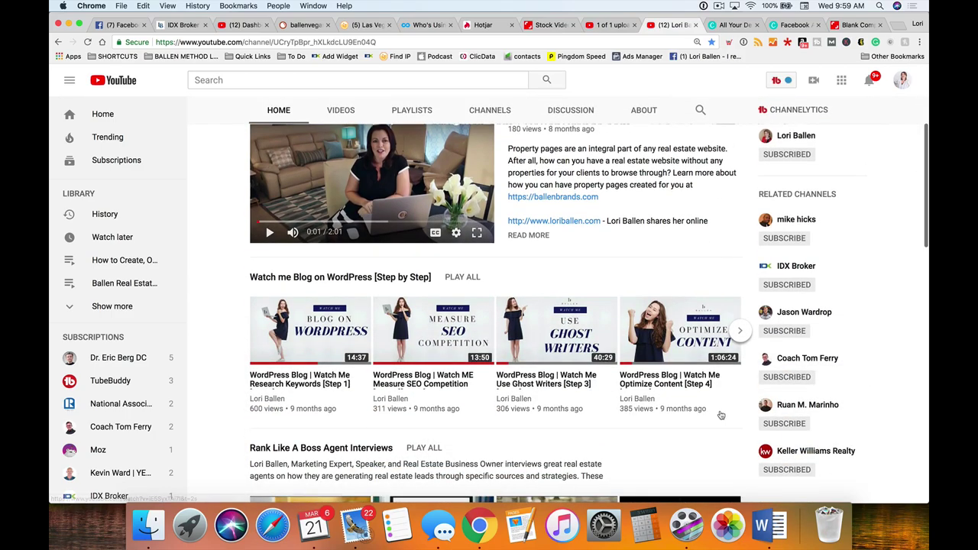
scroll(642, 396, "up", 5)
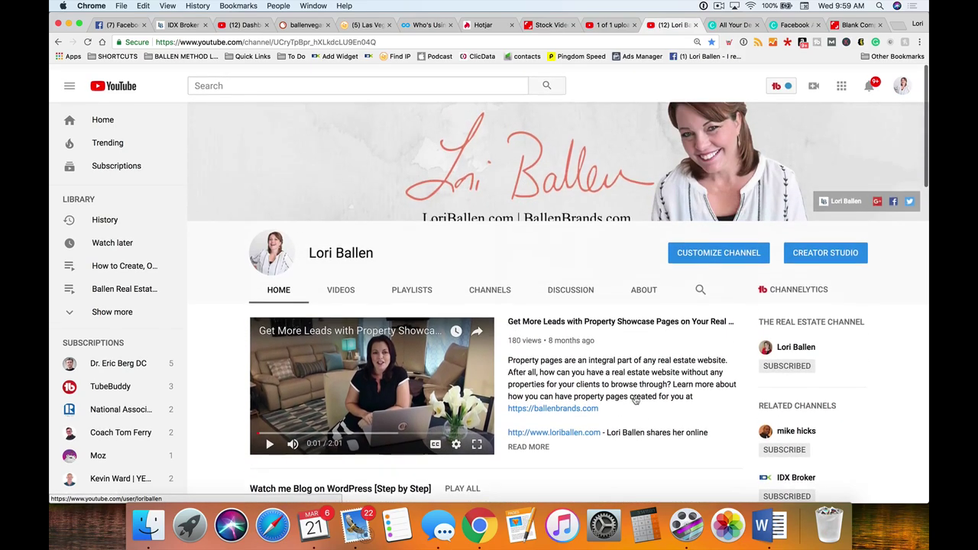
scroll(635, 398, "down", 3)
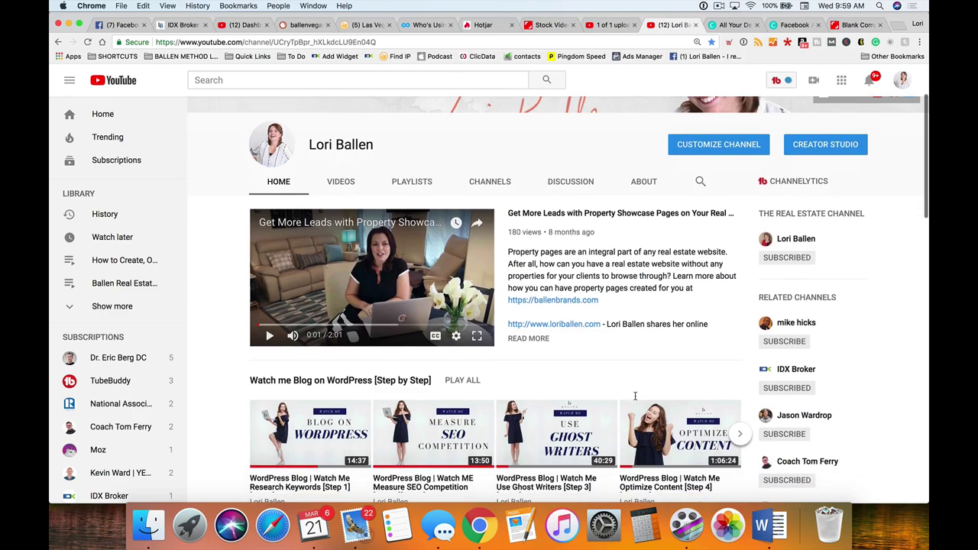
scroll(635, 396, "down", 1)
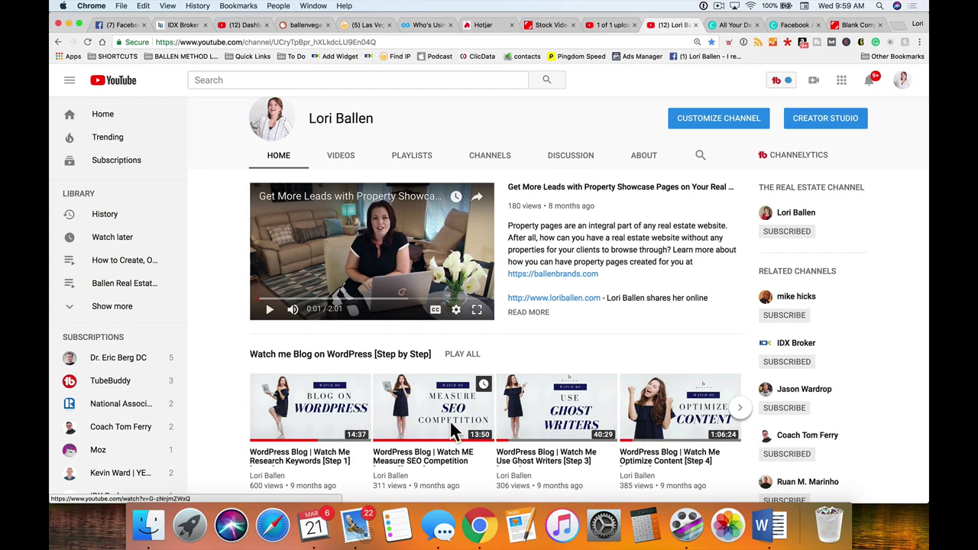
Return to the uploaded video's details page and close the list of playlists
left_click(601, 27)
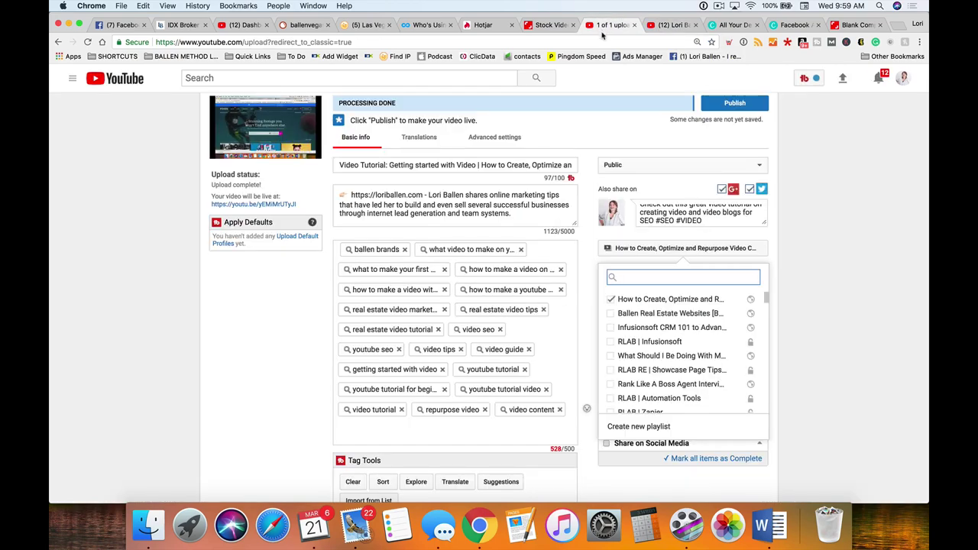
left_click(832, 287)
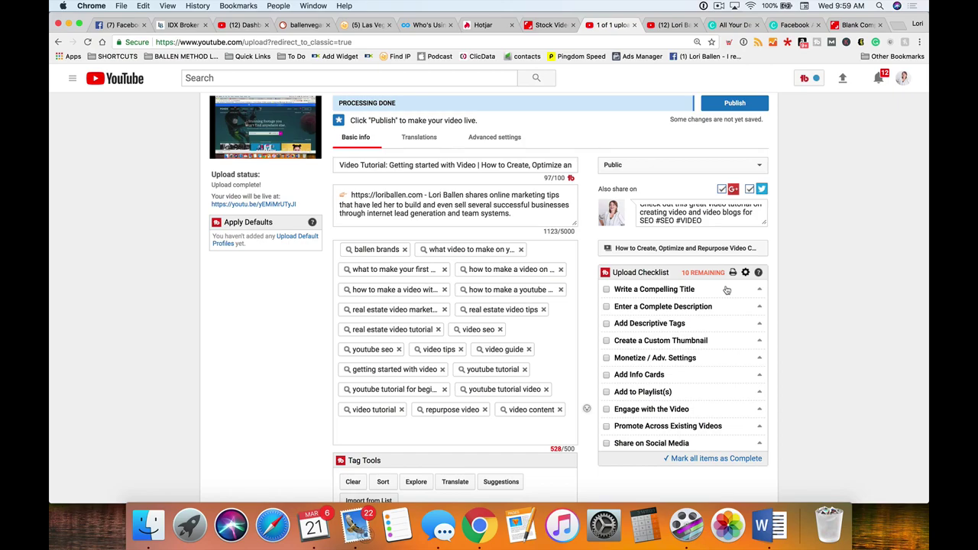
scroll(726, 289, "down", 10)
scroll(728, 284, "up", 10)
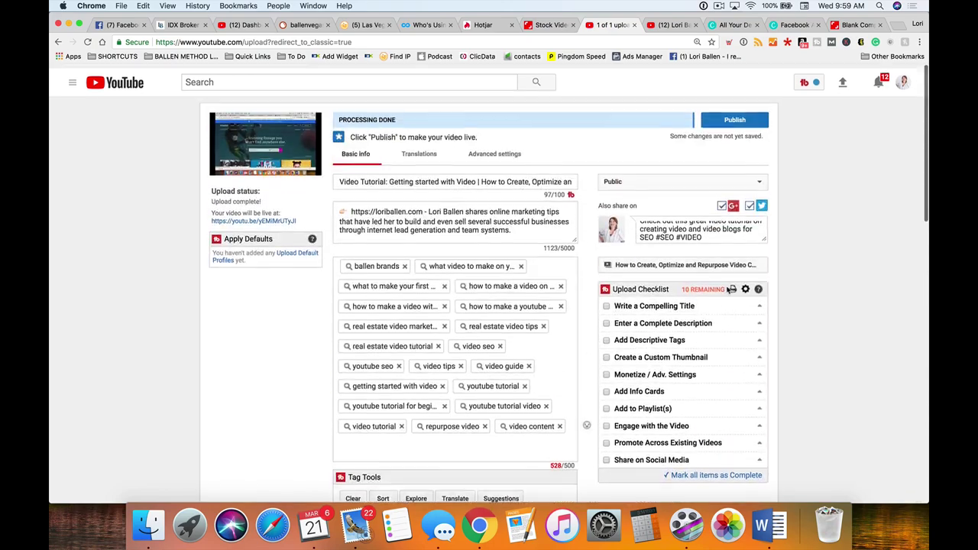